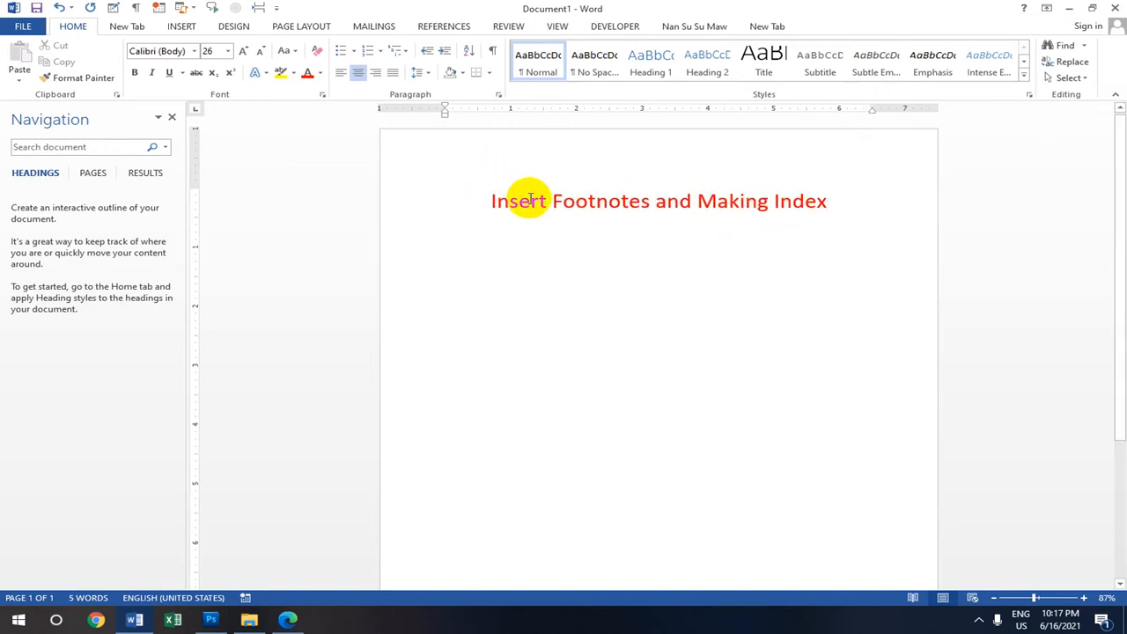
pyautogui.click(860, 204)
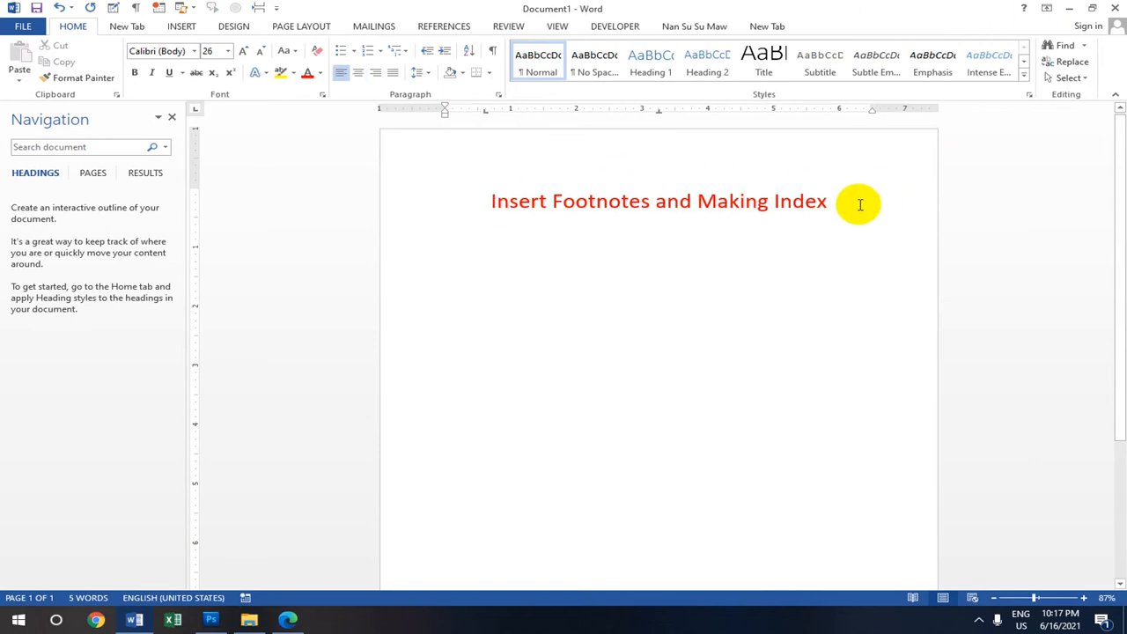
pyautogui.moveTo(859, 205); pyautogui.dragTo(435, 201)
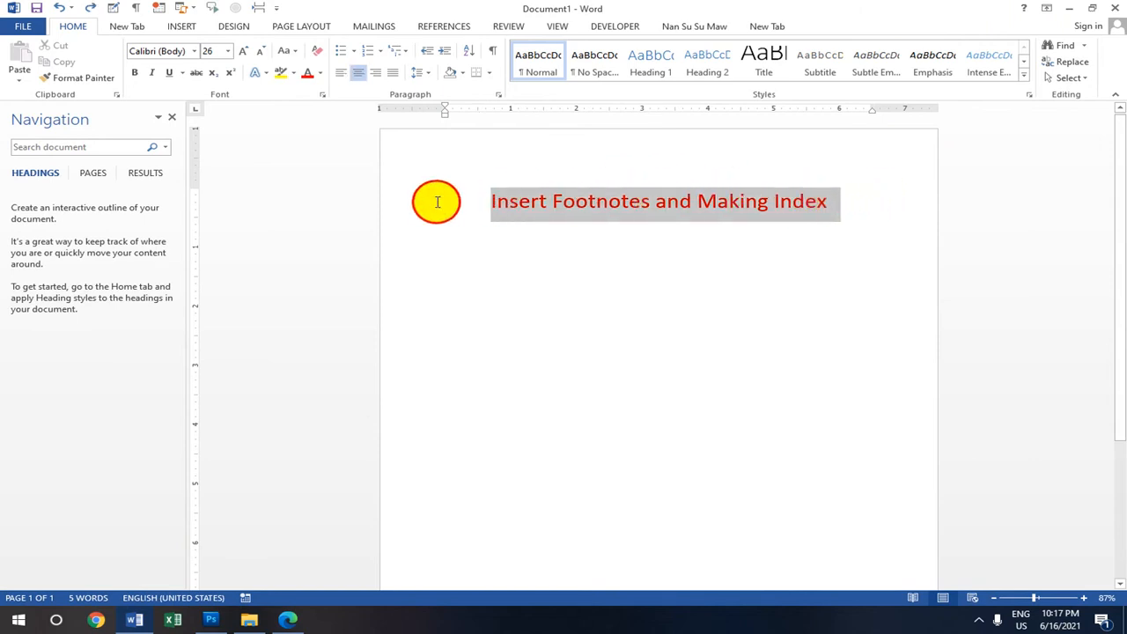
pyautogui.click(185, 29)
pyautogui.click(165, 65)
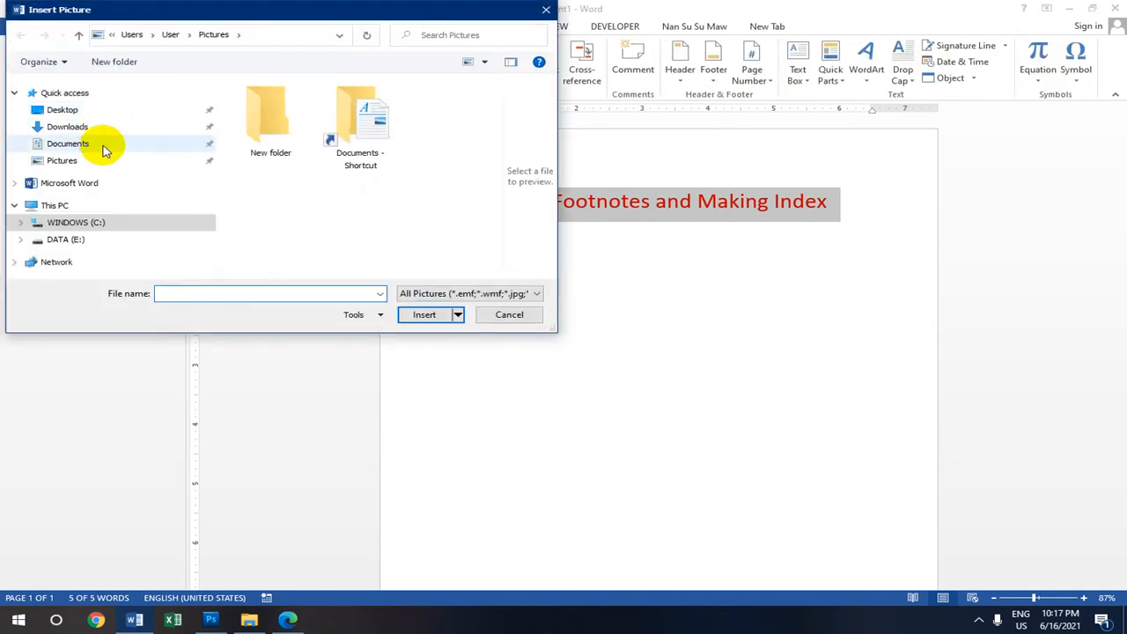
pyautogui.click(112, 207)
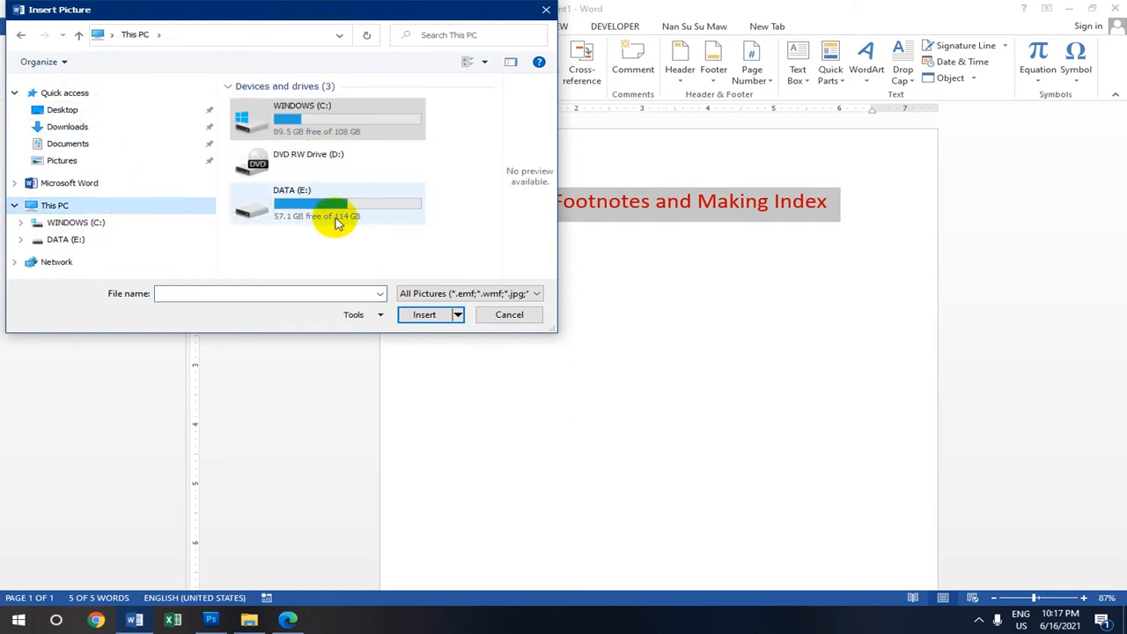
pyautogui.doubleClick(338, 223)
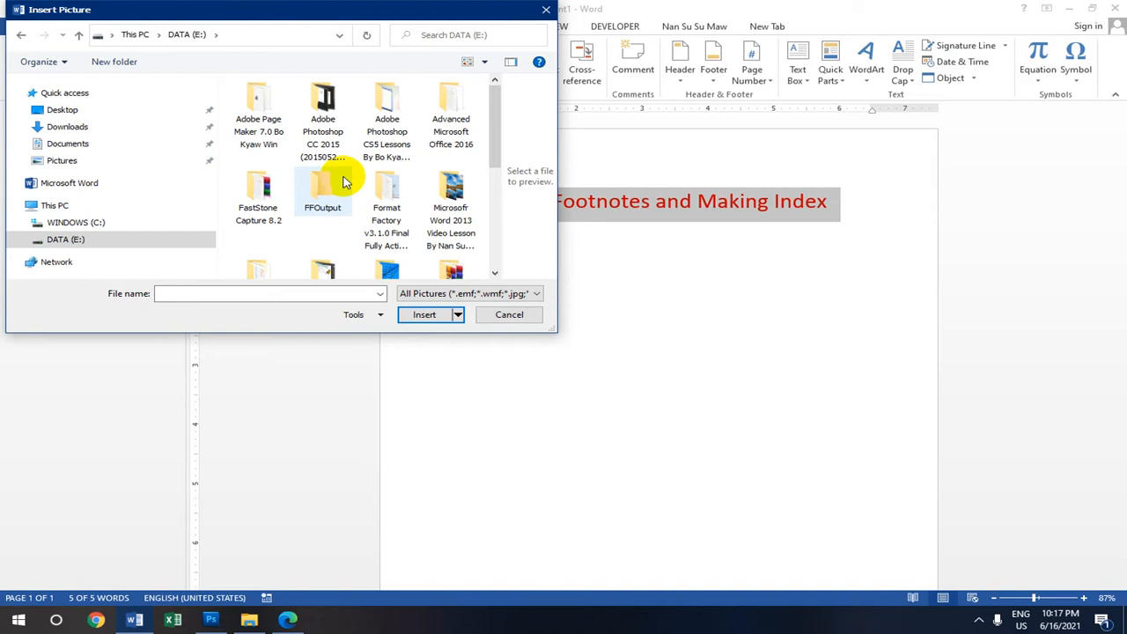
pyautogui.scroll(-1, 402, 185)
pyautogui.scroll(-1, 271, 216)
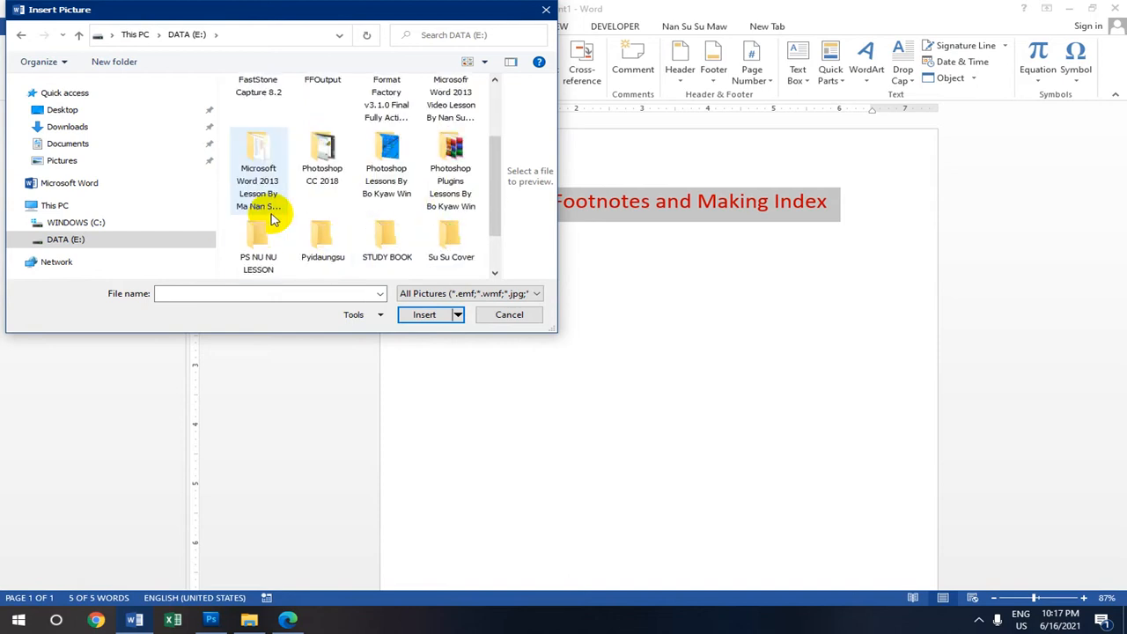
pyautogui.scroll(2, 265, 192)
pyautogui.scroll(-1, 275, 201)
pyautogui.scroll(-2, 276, 200)
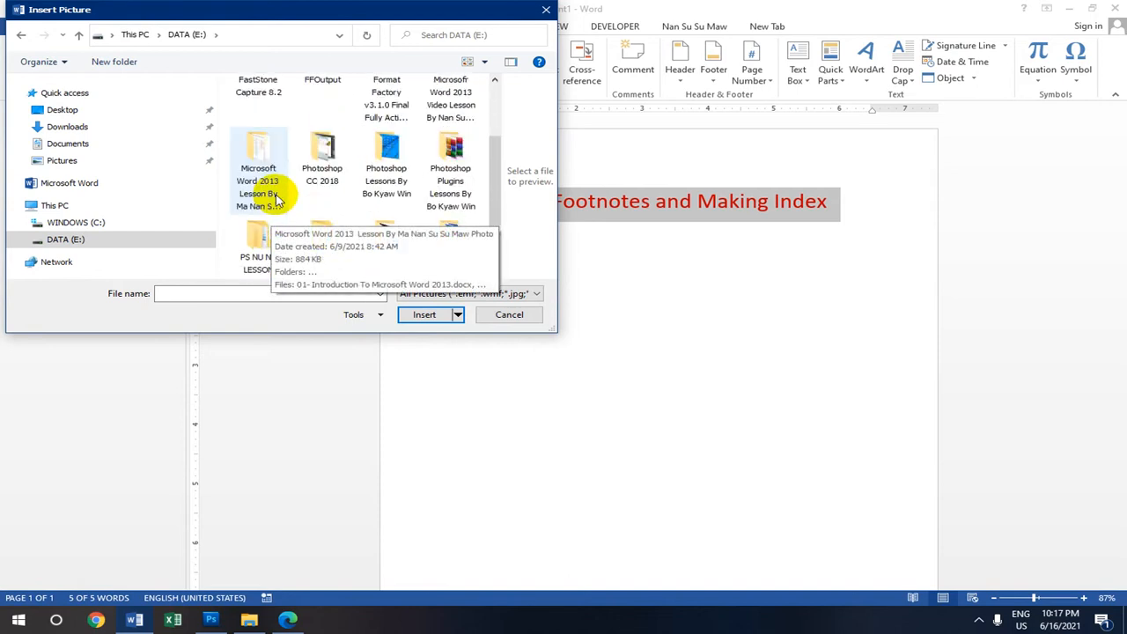
pyautogui.doubleClick(271, 139)
pyautogui.click(273, 109)
pyautogui.click(275, 107)
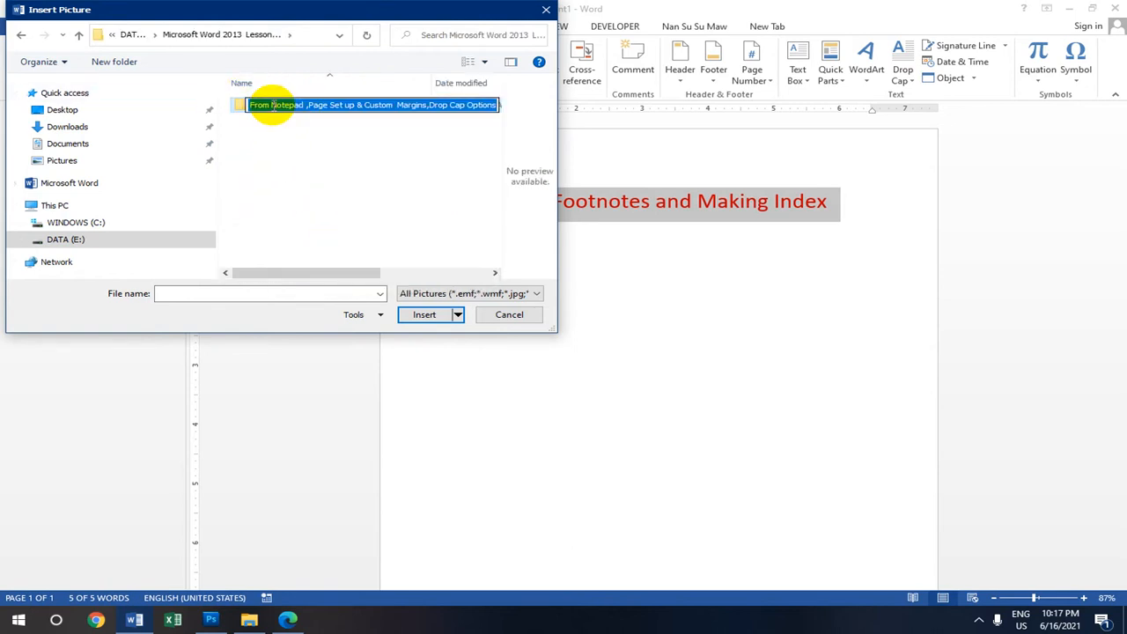
pyautogui.click(390, 171)
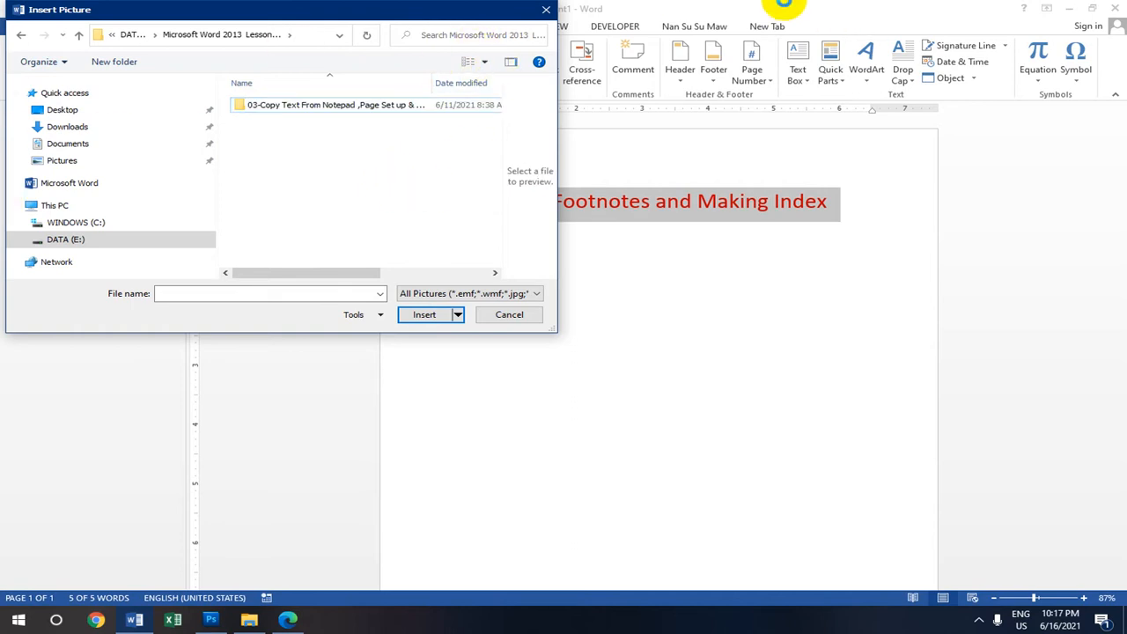
pyautogui.click(547, 10)
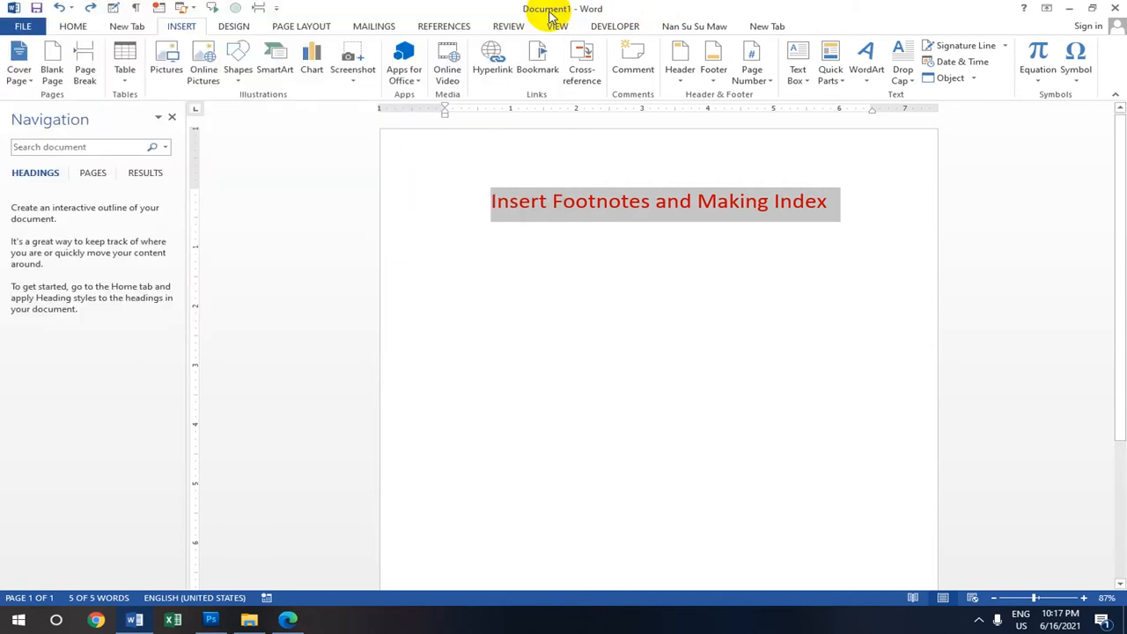
# - Minimize the document window and open the Microsoft Word 2013 lesson photo folder on the DATA (E:) drive in File Explorer
pyautogui.click(1070, 9)
pyautogui.rightClick(429, 152)
pyautogui.click(458, 193)
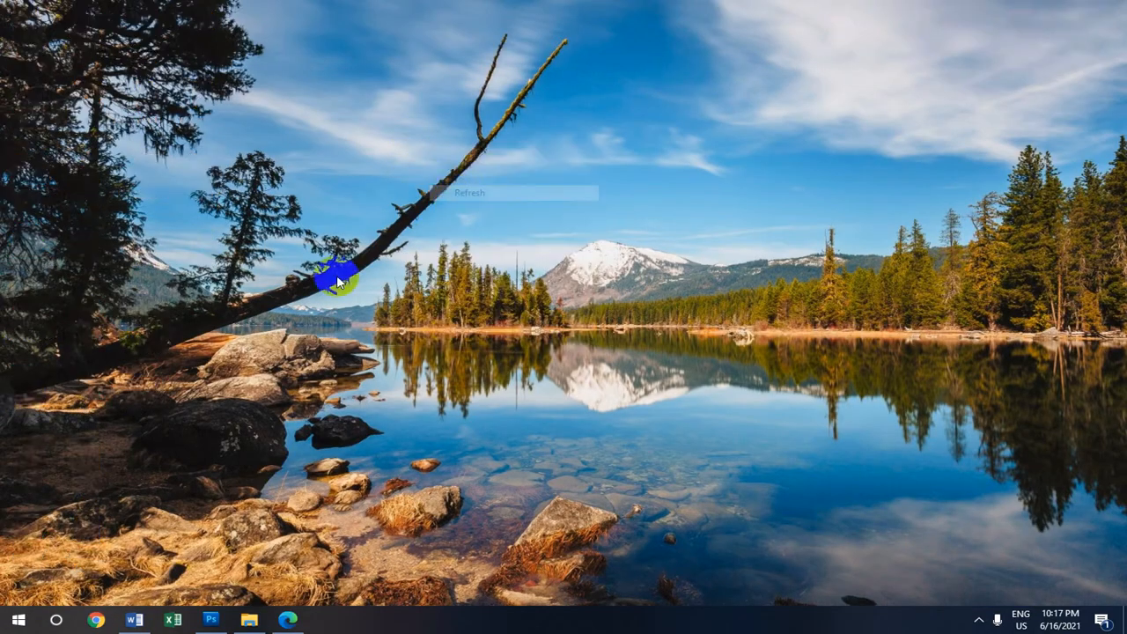
pyautogui.click(40, 454)
pyautogui.doubleClick(40, 453)
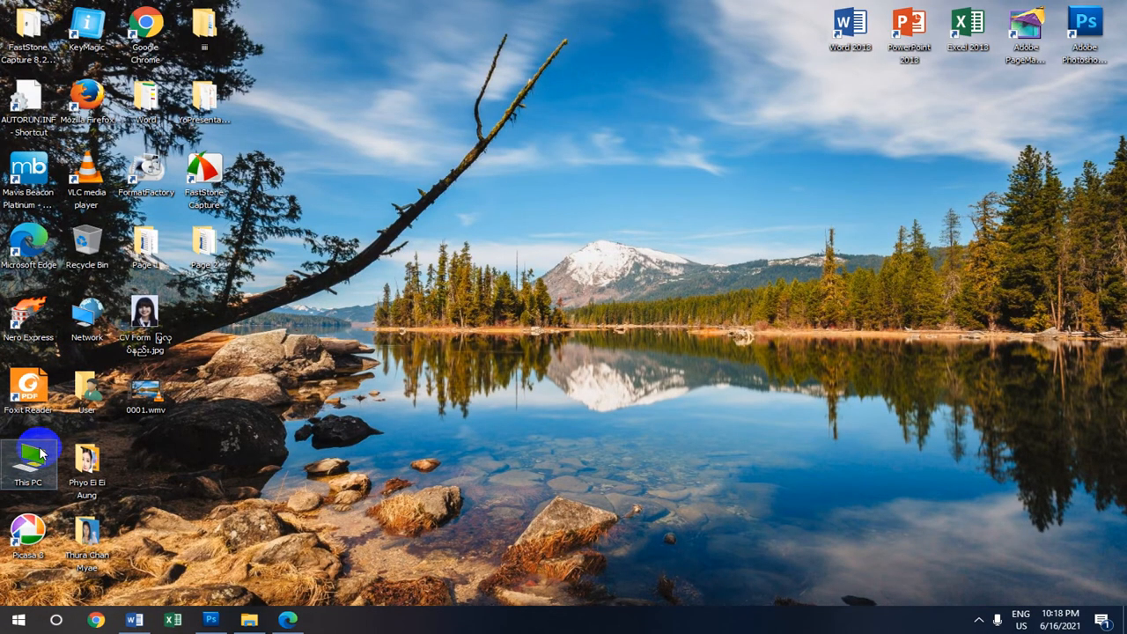
pyautogui.doubleClick(725, 226)
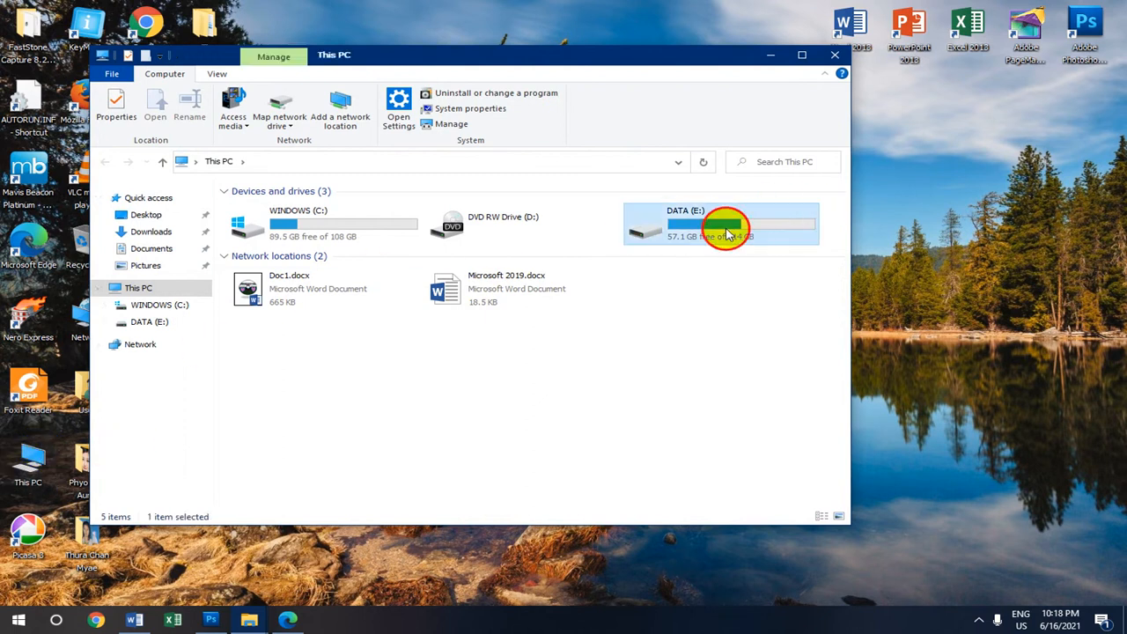
pyautogui.scroll(-1, 472, 308)
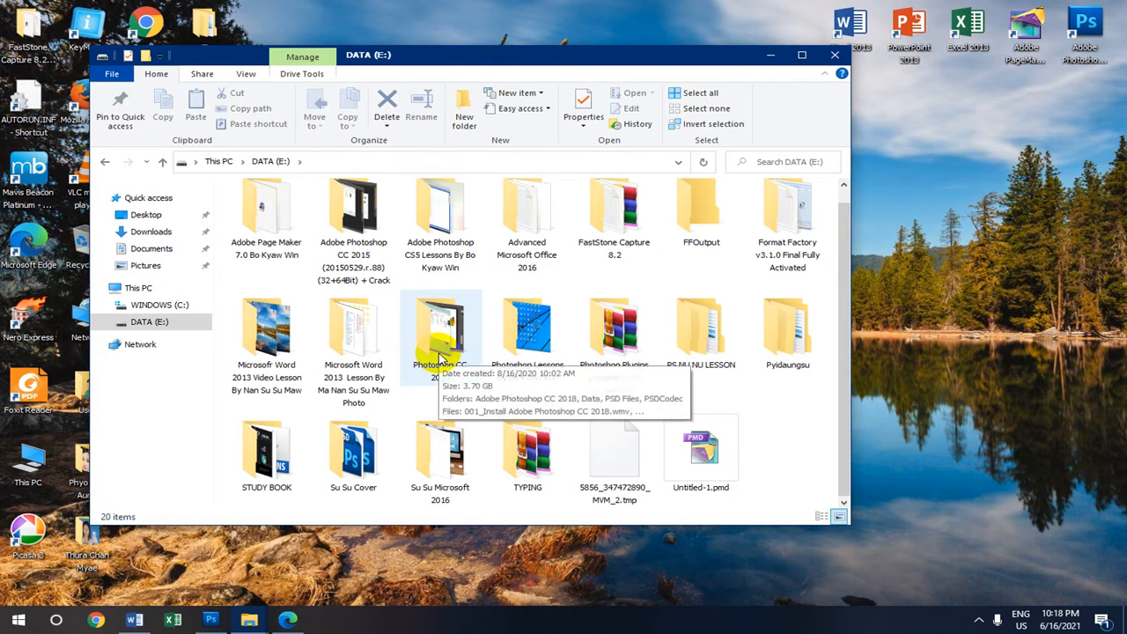
pyautogui.doubleClick(354, 342)
pyautogui.scroll(-2, 581, 309)
pyautogui.scroll(2, 584, 310)
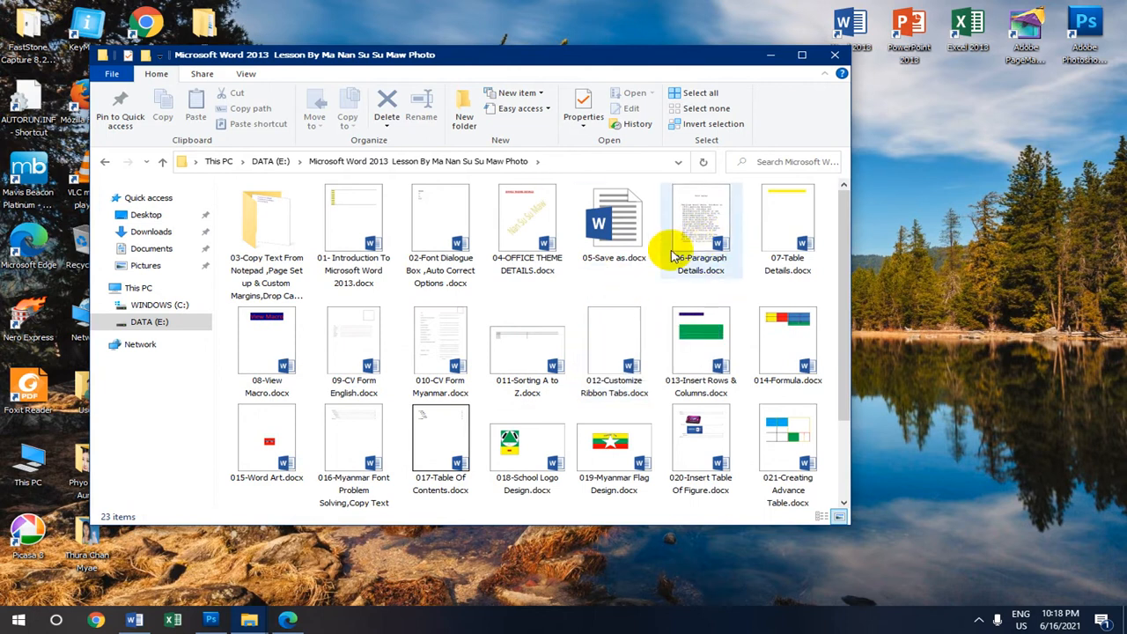
# - Open the document 020-Insert Table Of Figure.docx from the lesson folder
pyautogui.click(701, 242)
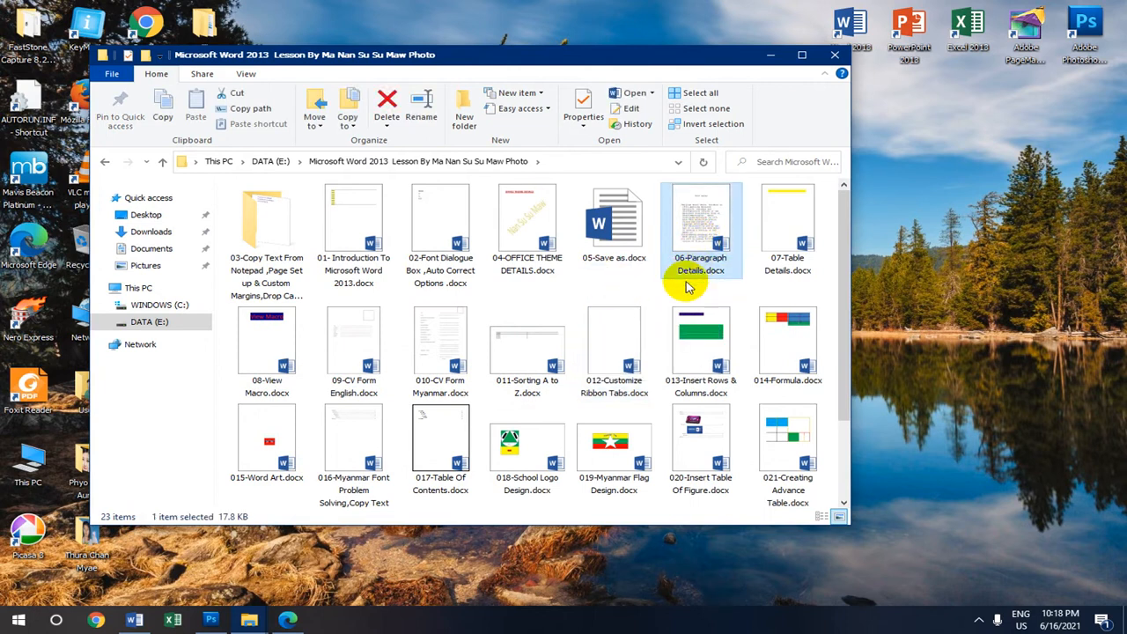
pyautogui.scroll(-2, 674, 303)
pyautogui.click(699, 319)
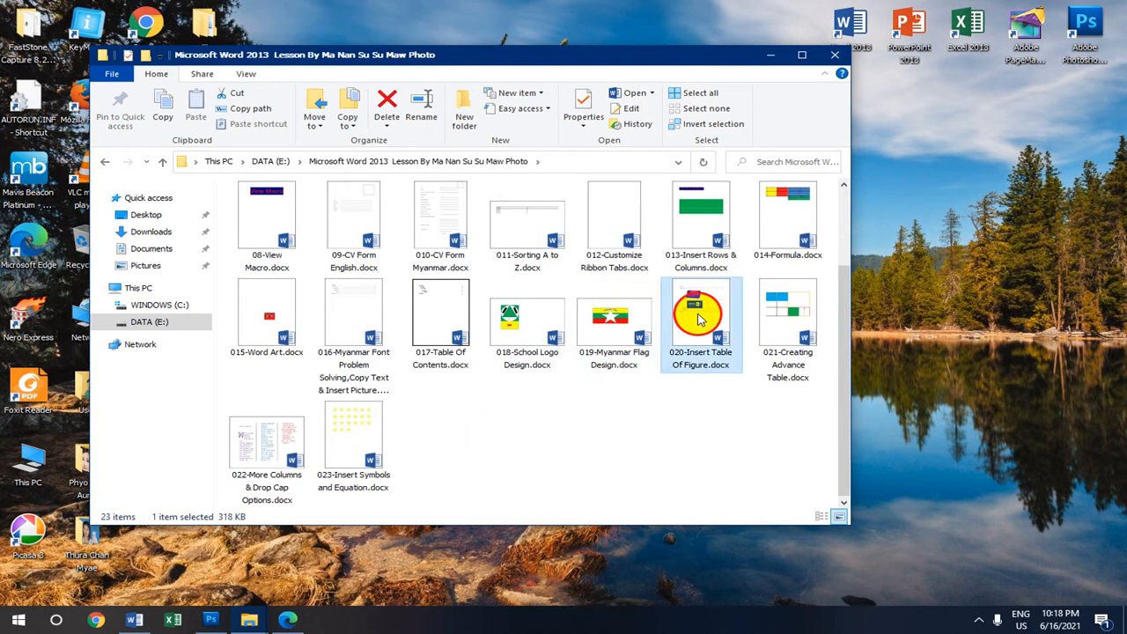
pyautogui.doubleClick(699, 319)
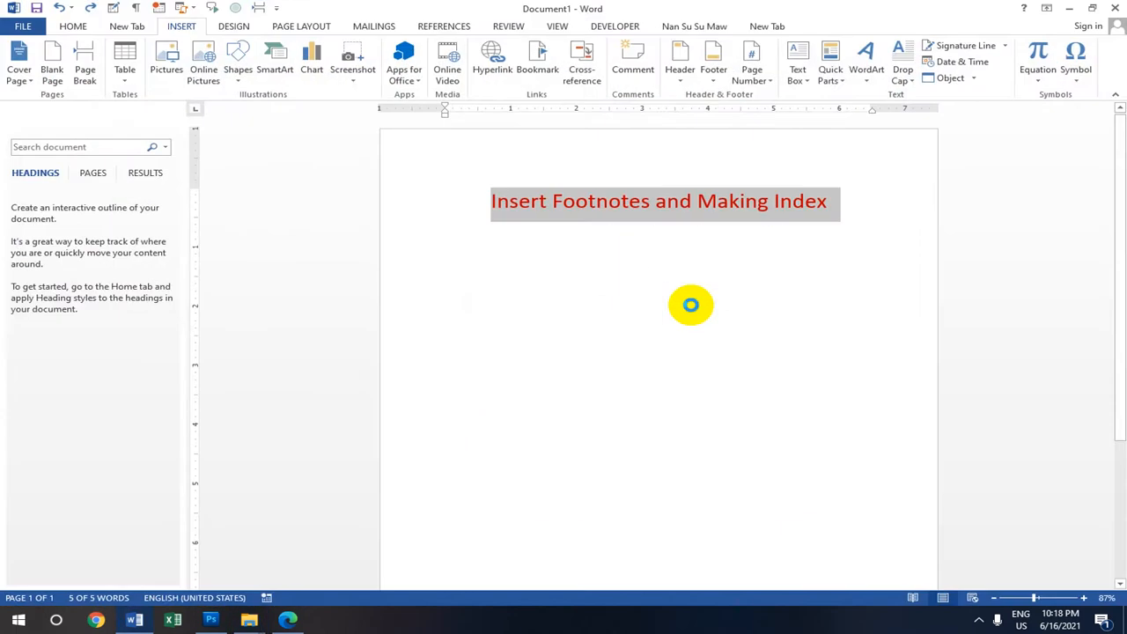
pyautogui.scroll(-6, 611, 317)
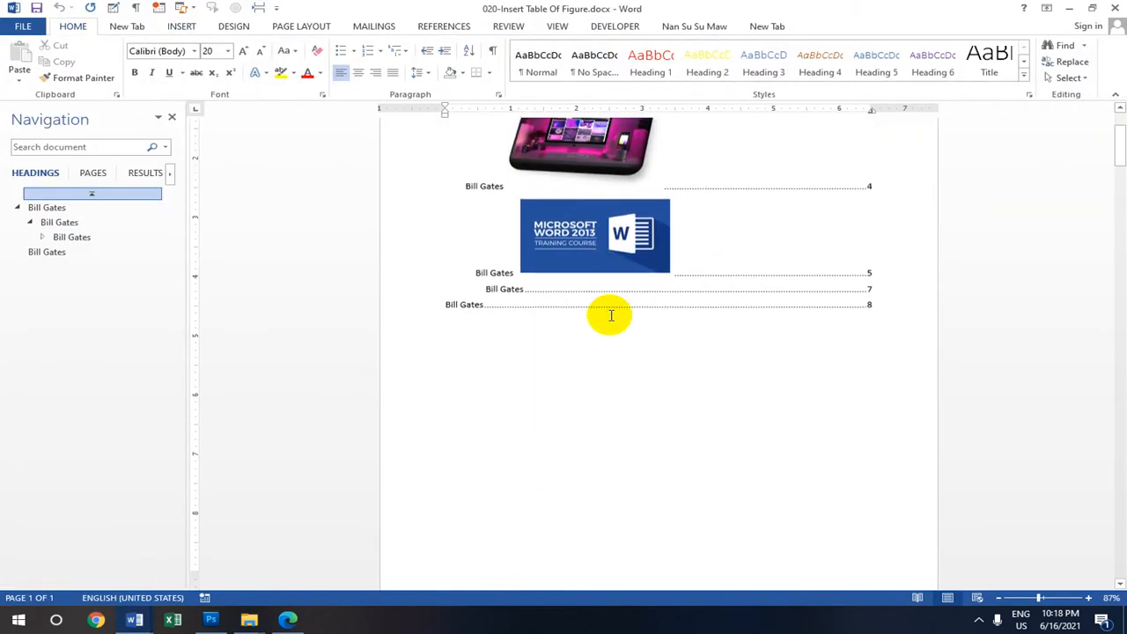
pyautogui.scroll(5, 594, 308)
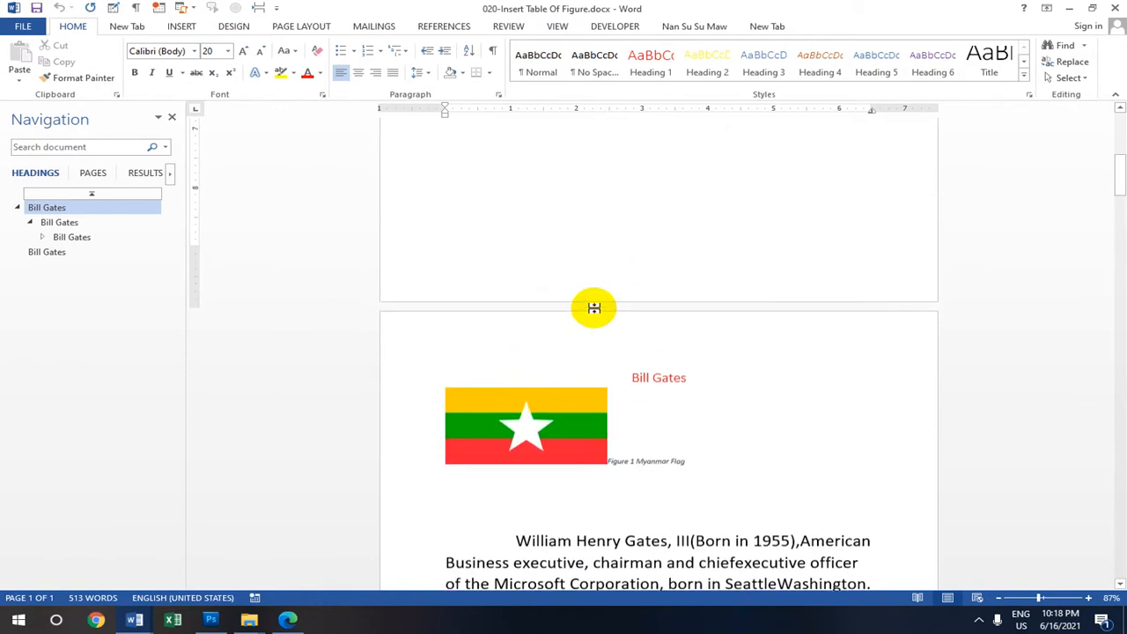
pyautogui.scroll(4, 588, 280)
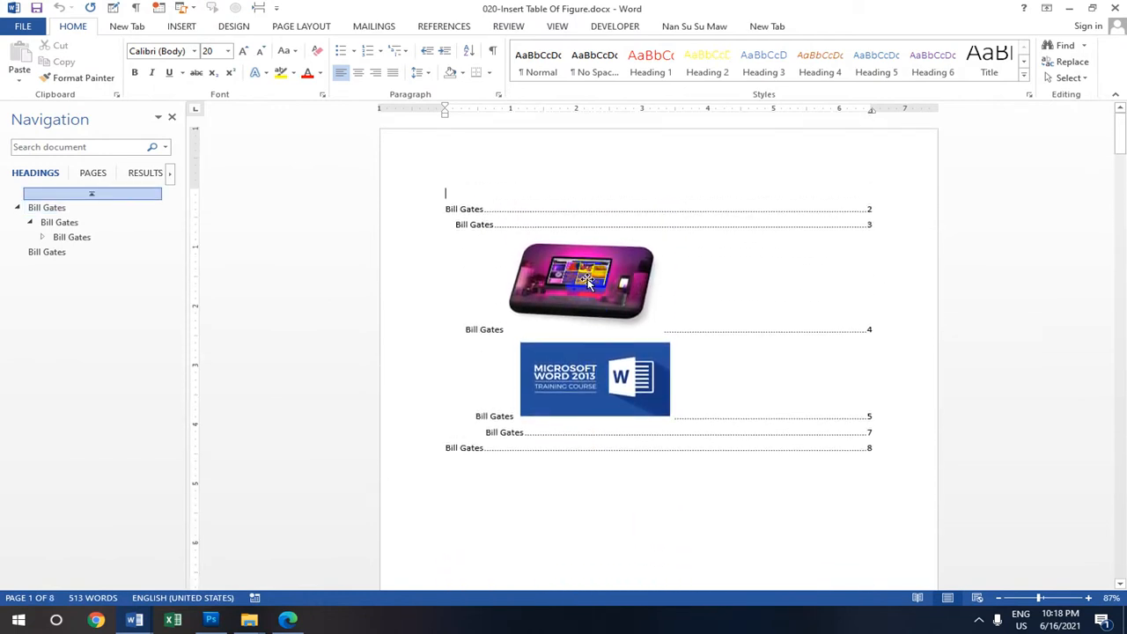
# - In the footnote and endnote settings, choose End of document for endnotes, and select footnotes located at Bottom of page
pyautogui.click(443, 26)
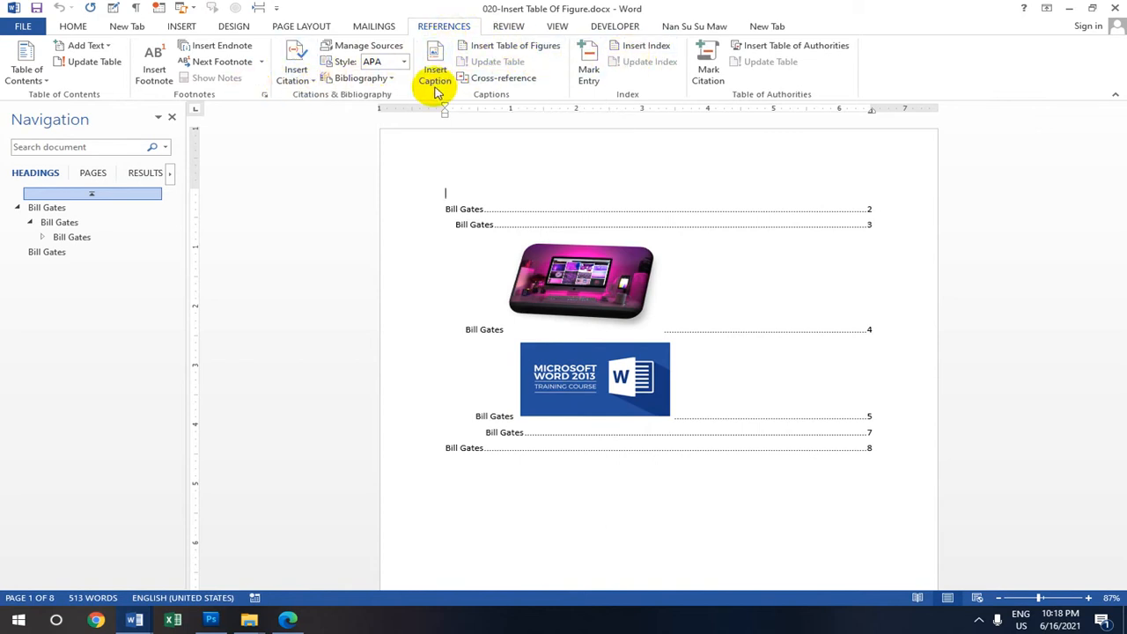
pyautogui.click(266, 95)
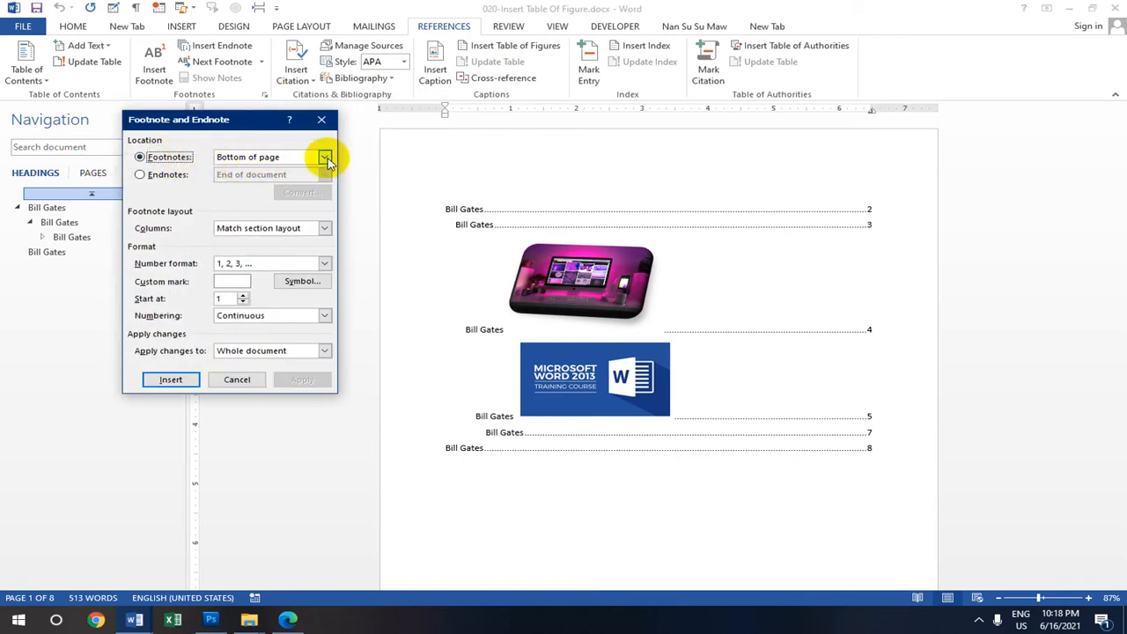
pyautogui.click(324, 157)
pyautogui.click(281, 170)
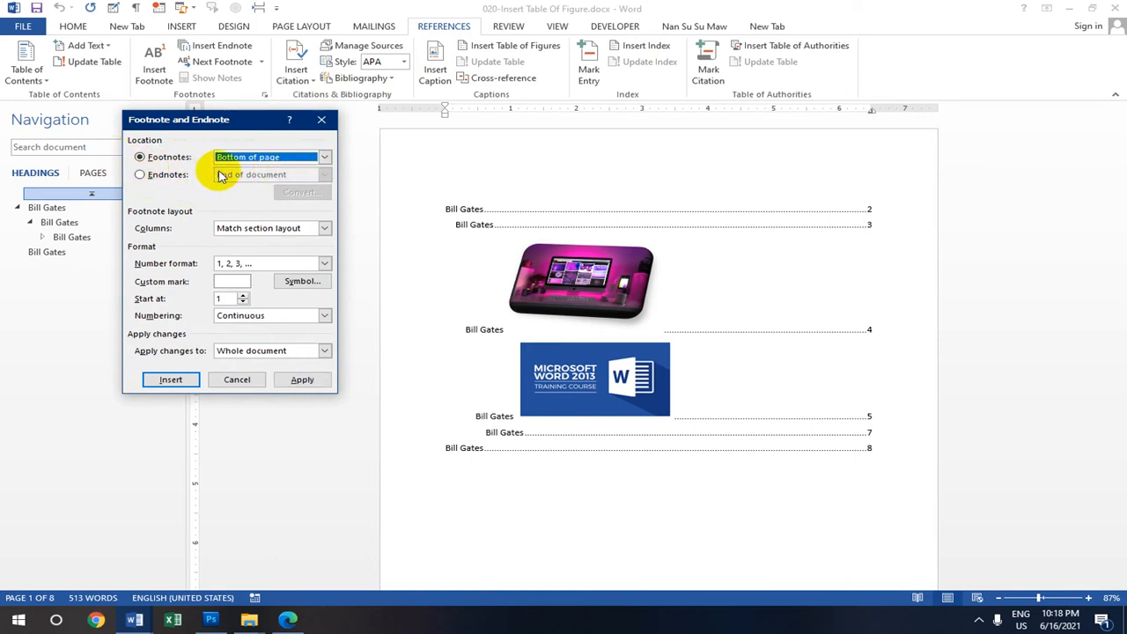
pyautogui.click(139, 175)
pyautogui.click(324, 176)
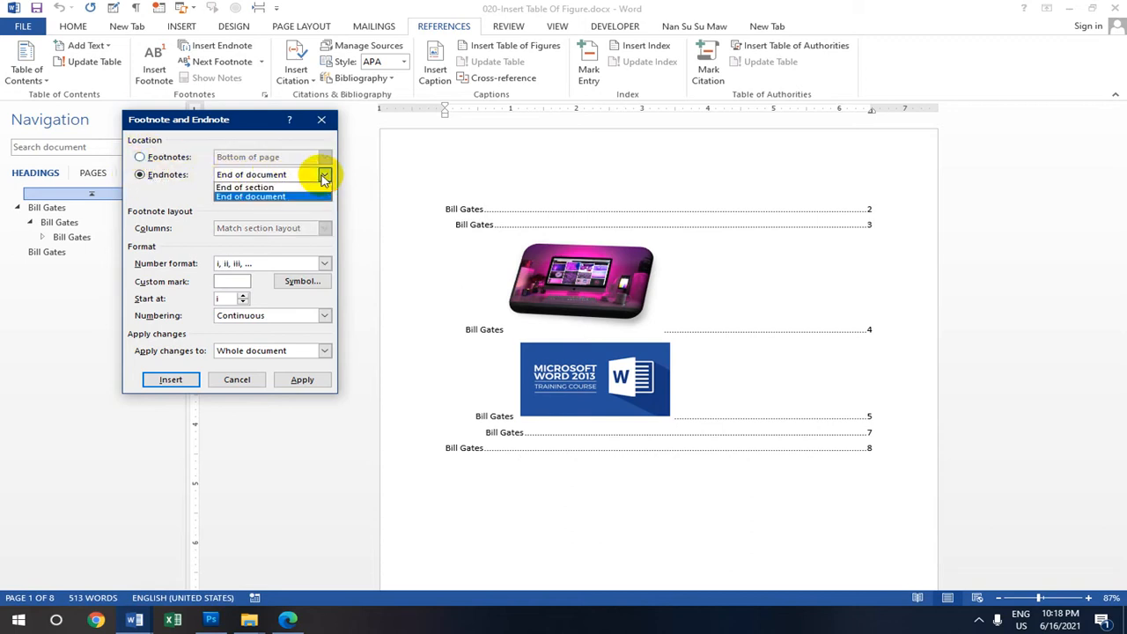
pyautogui.click(286, 195)
pyautogui.click(140, 158)
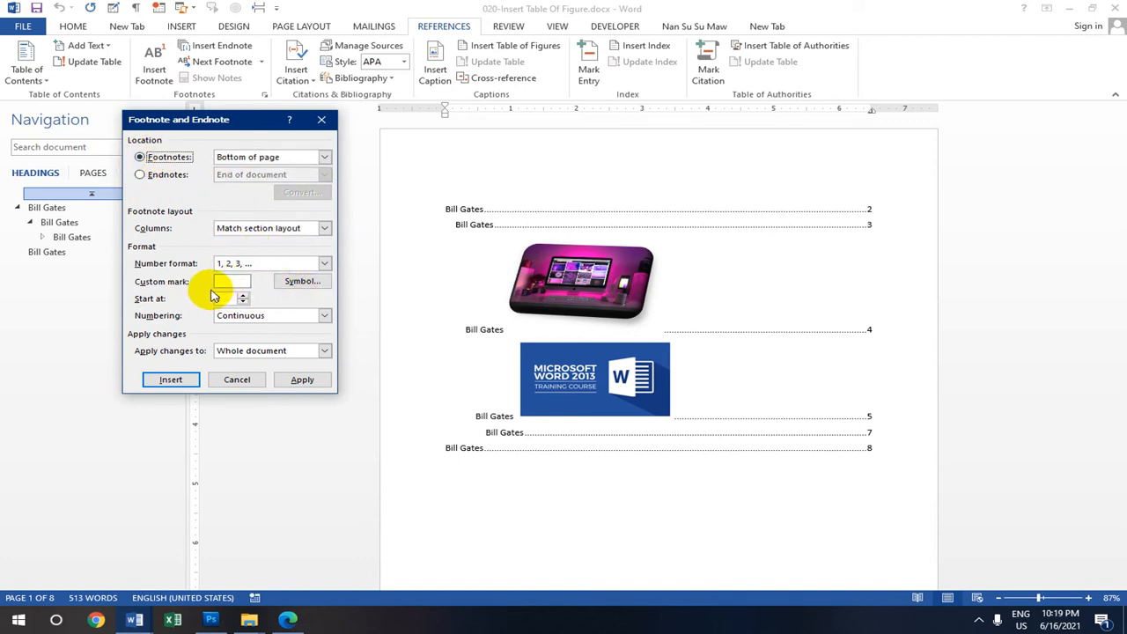
# - Set the footnote numbering to Continuous and the columns to Match section layout, and apply the settings to the whole document
pyautogui.click(324, 316)
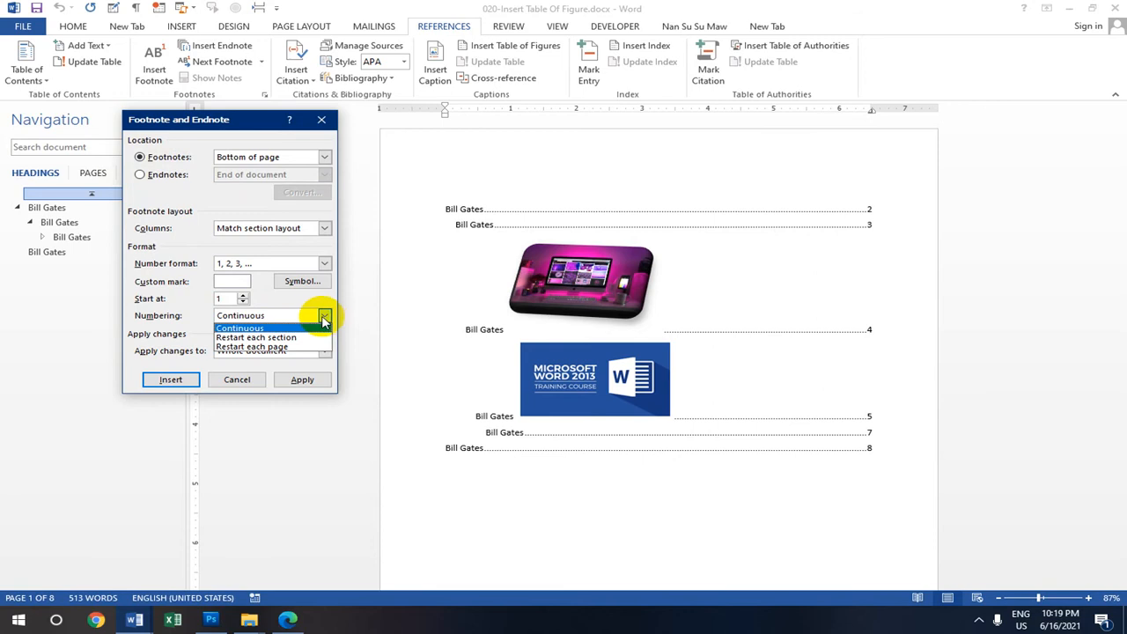
pyautogui.click(299, 329)
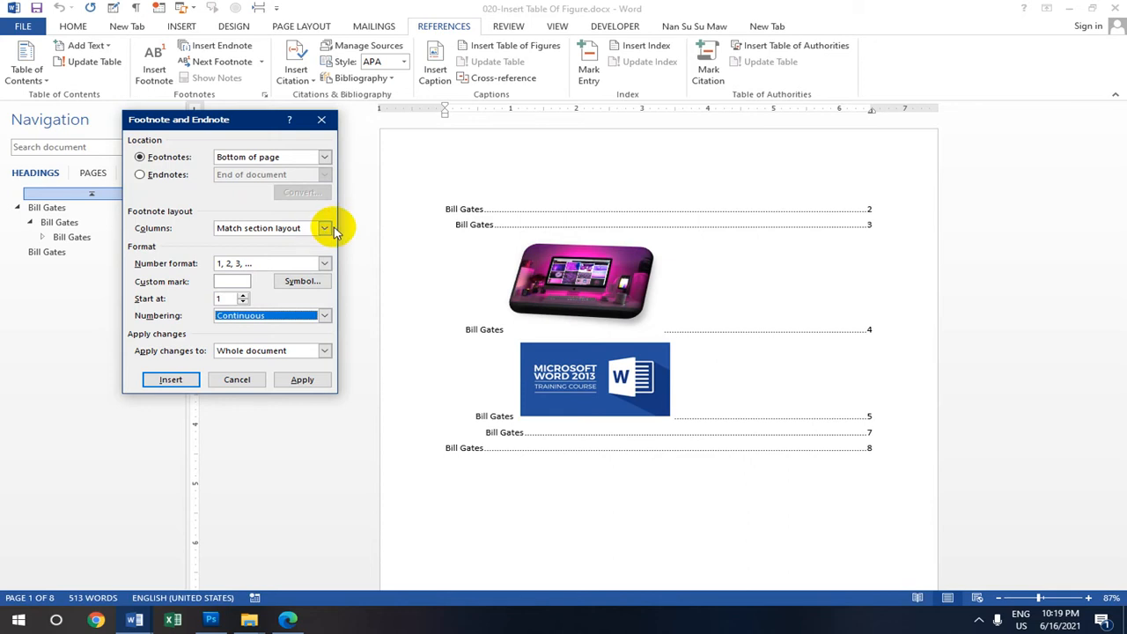
pyautogui.click(325, 228)
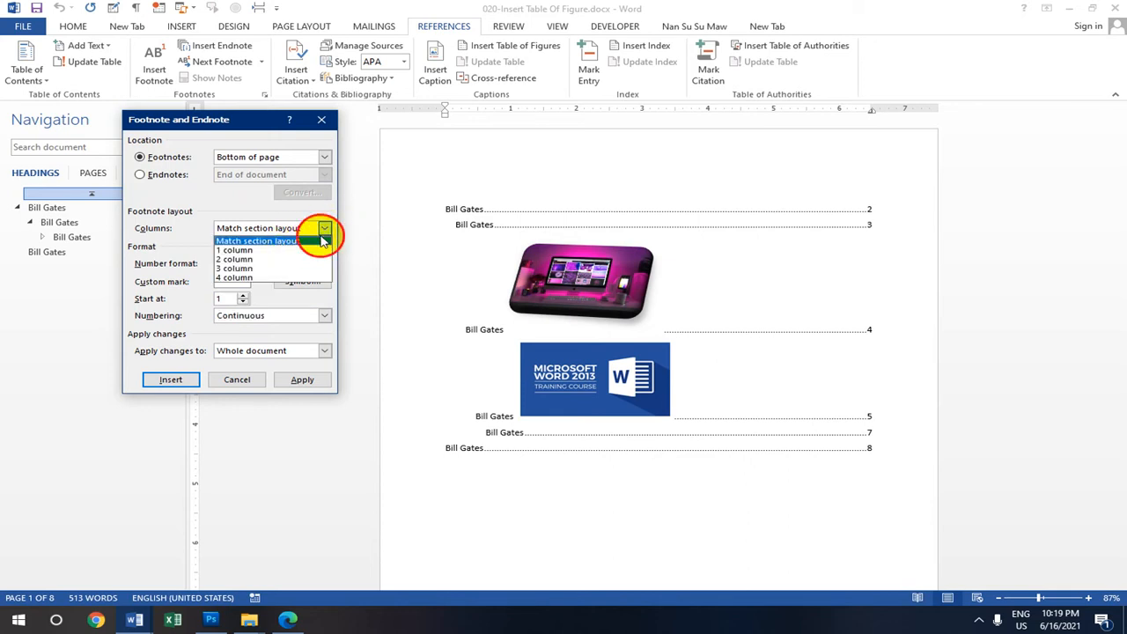
pyautogui.click(322, 241)
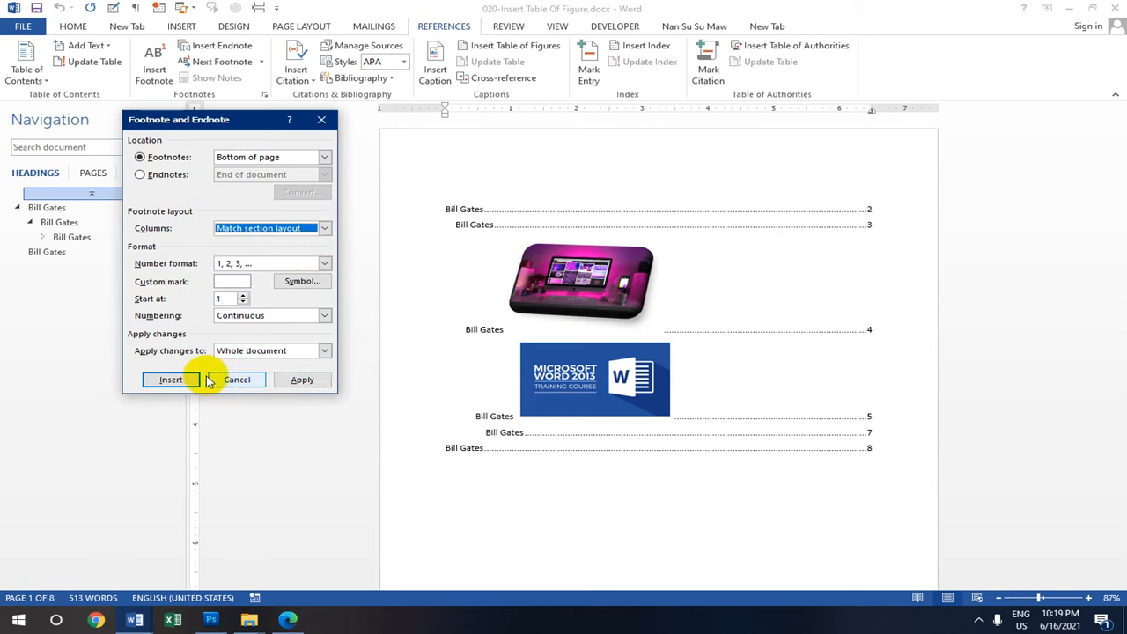
pyautogui.click(300, 379)
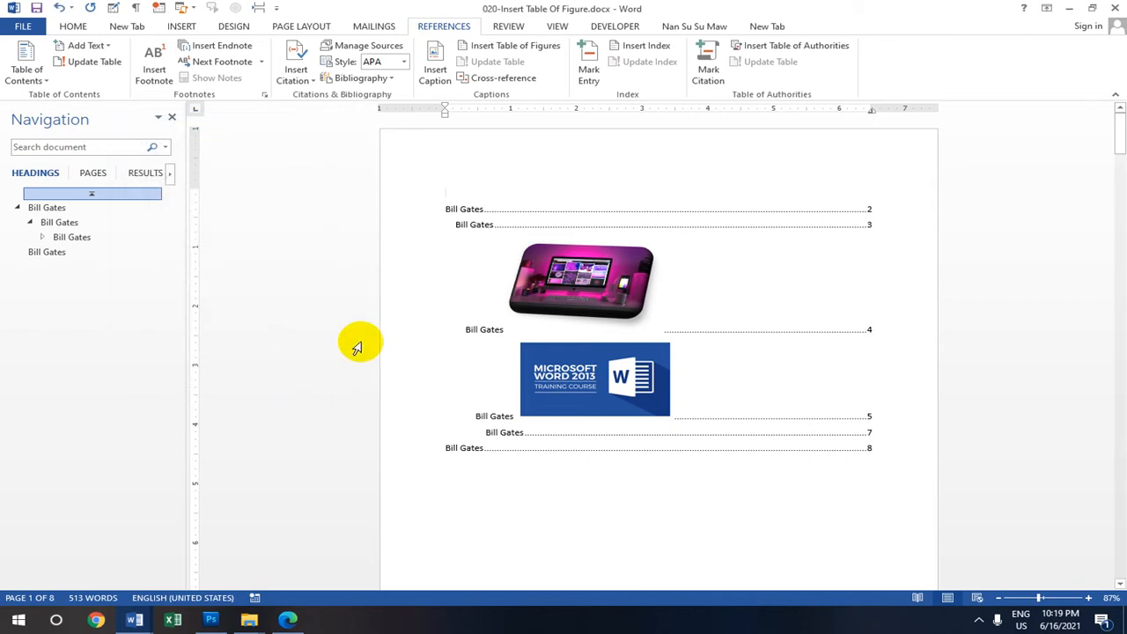
pyautogui.scroll(-1, 568, 243)
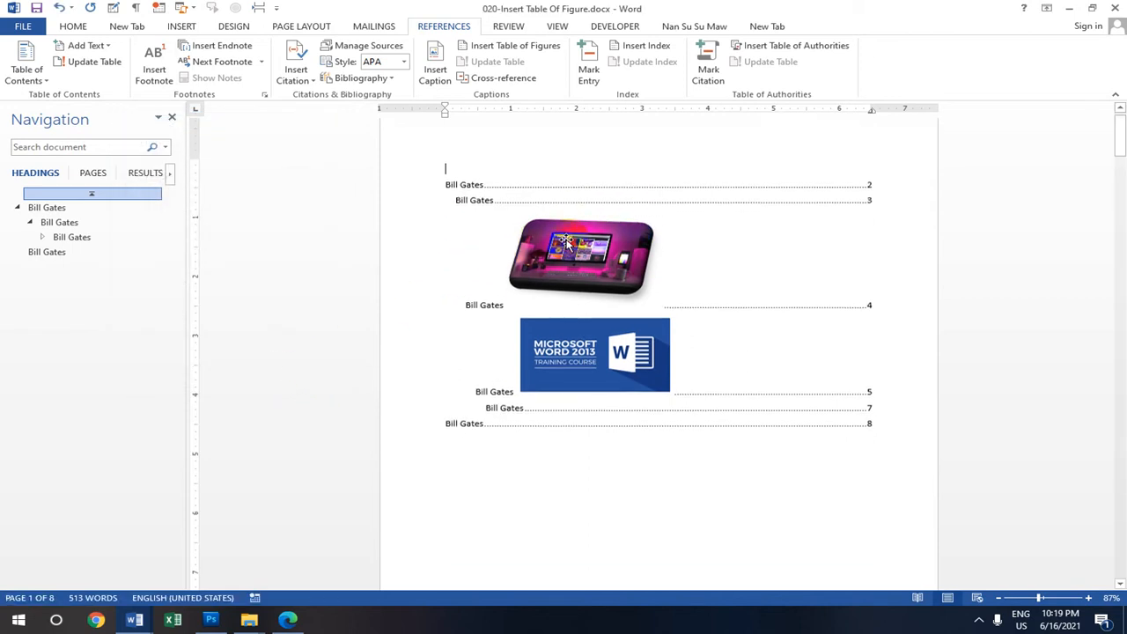
pyautogui.scroll(1, 480, 207)
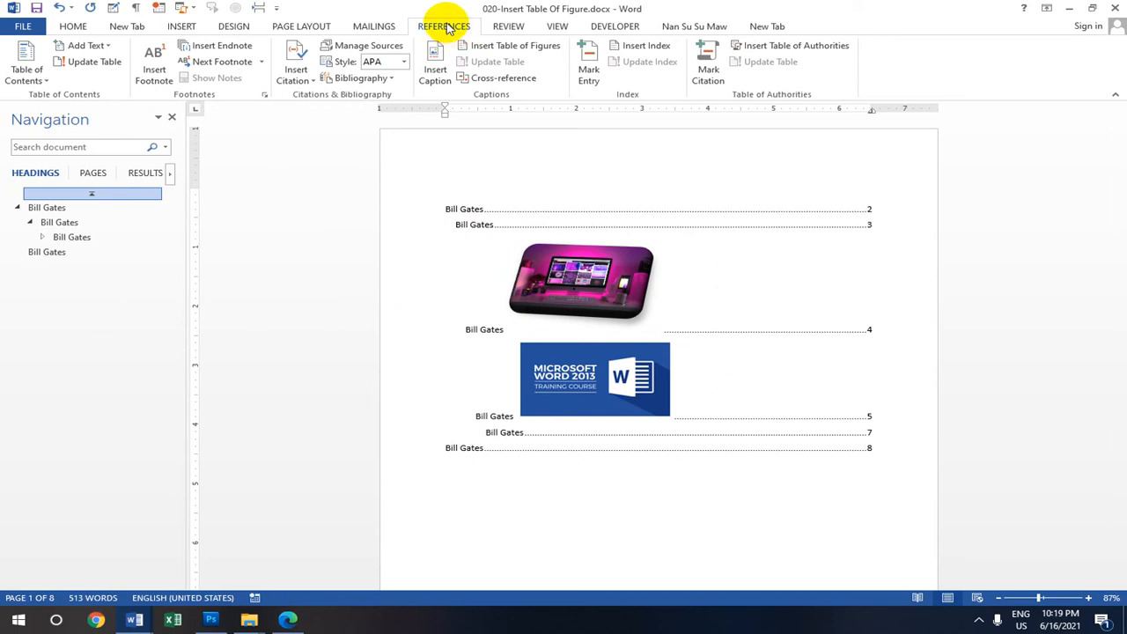
pyautogui.scroll(-2, 550, 238)
pyautogui.scroll(2, 554, 235)
pyautogui.scroll(-5, 554, 236)
pyautogui.scroll(3, 554, 235)
pyautogui.scroll(-8, 554, 235)
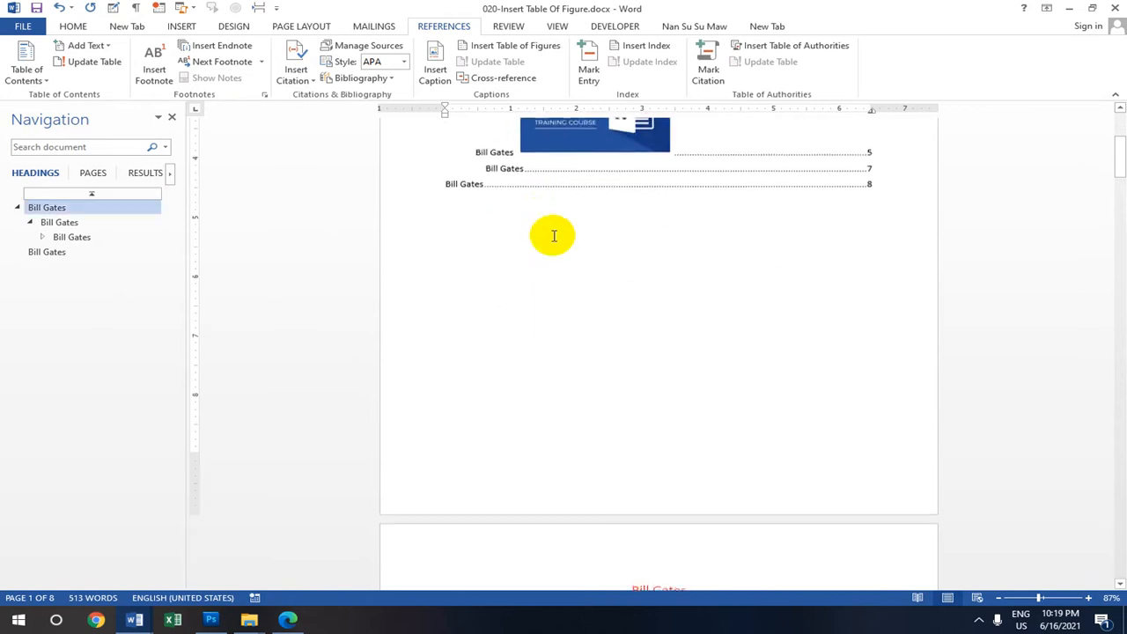
pyautogui.scroll(5, 536, 196)
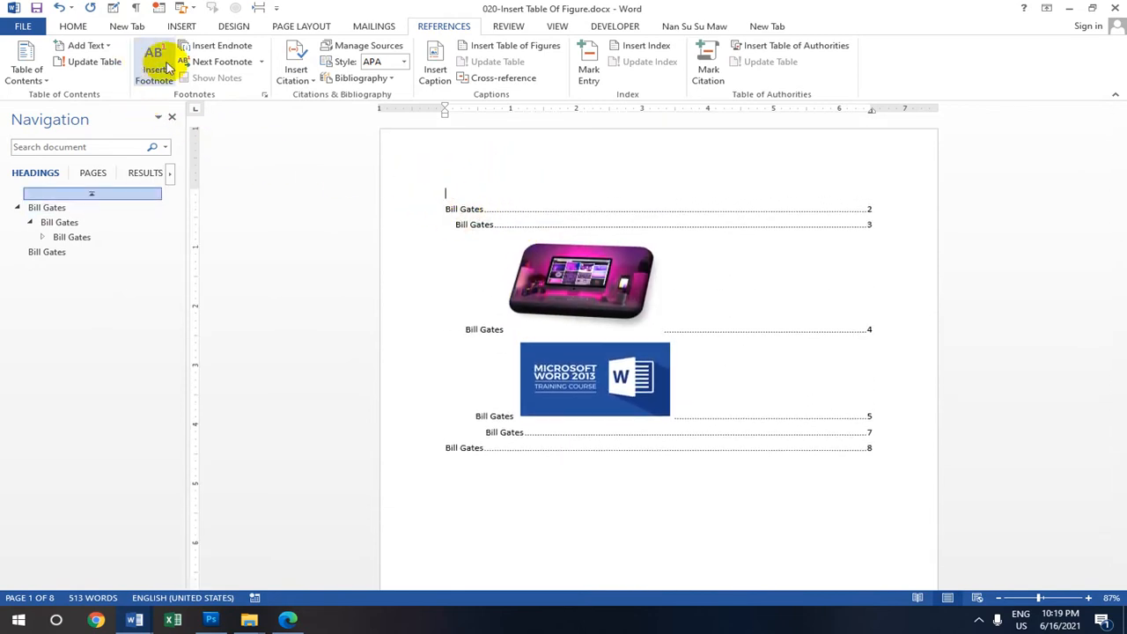
# - Insert a footnote at the blank line above the table of contents on page 1
pyautogui.click(155, 63)
pyautogui.scroll(-2, 568, 428)
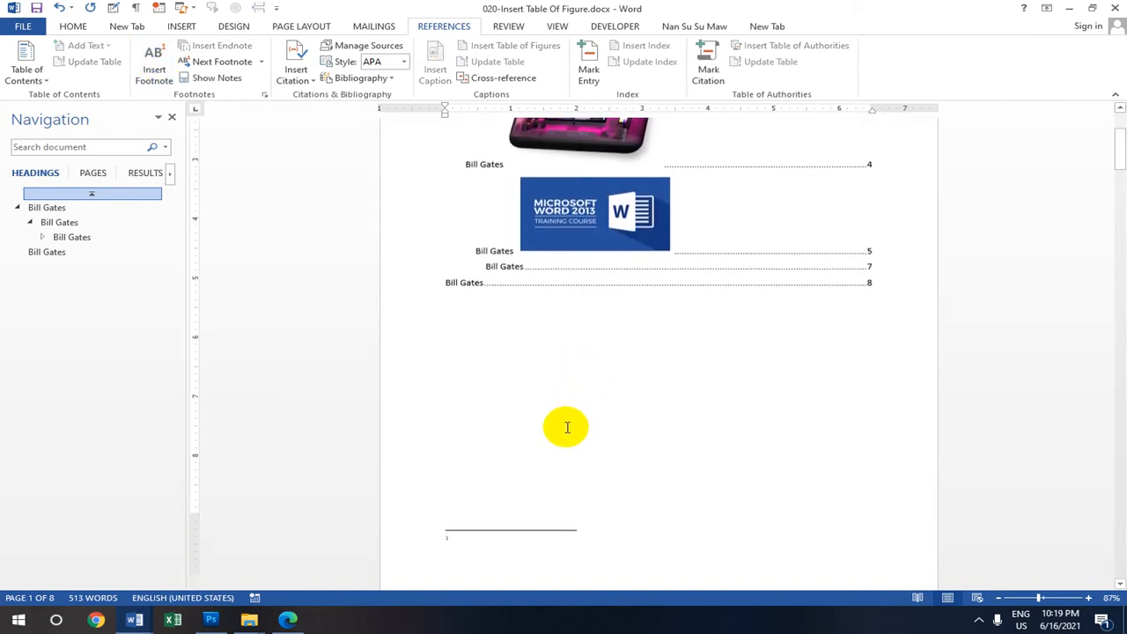
pyautogui.scroll(2, 458, 458)
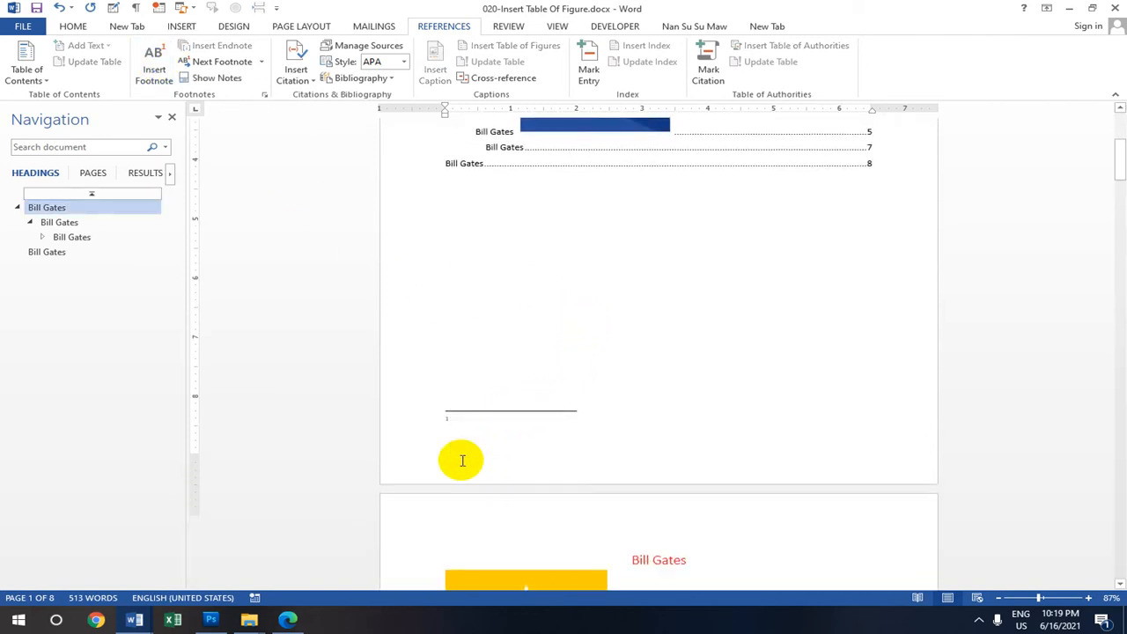
pyautogui.scroll(4, 461, 460)
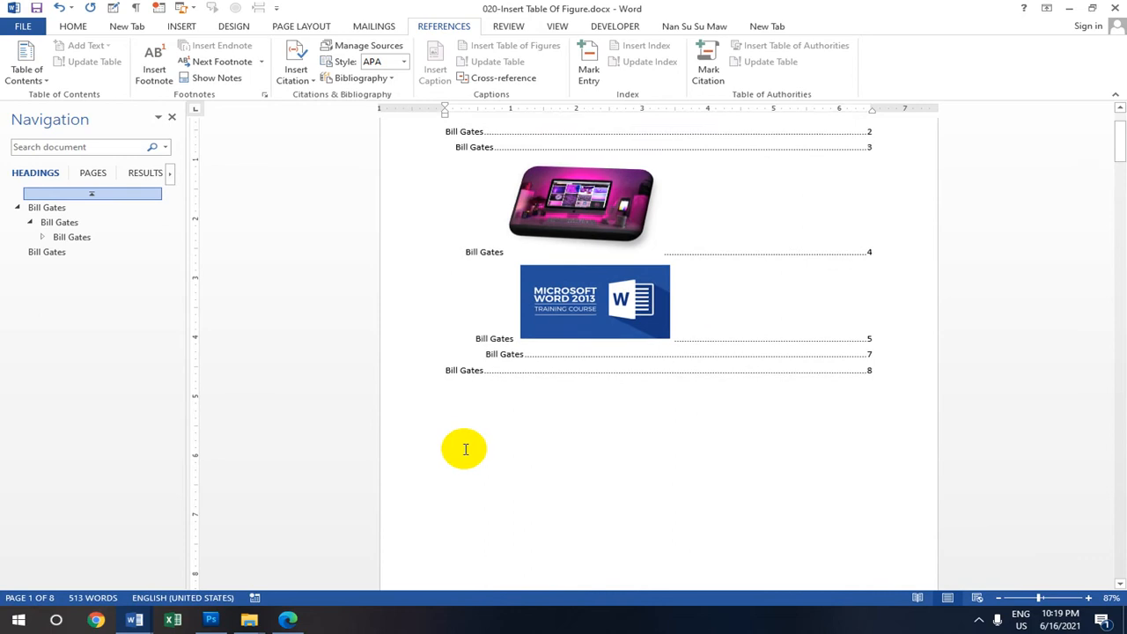
pyautogui.click(457, 218)
pyautogui.click(486, 218)
pyautogui.moveTo(485, 218)
pyautogui.mouseDown()
pyautogui.moveTo(440, 219)
pyautogui.moveTo(485, 218)
pyautogui.mouseUp()
pyautogui.click(473, 218)
# - Enter "Bill Gate=Name" as the text of the footnote on page 1
pyautogui.scroll(-2, 501, 227)
pyautogui.scroll(-5, 501, 226)
pyautogui.click(452, 360)
pyautogui.scroll(1, 458, 360)
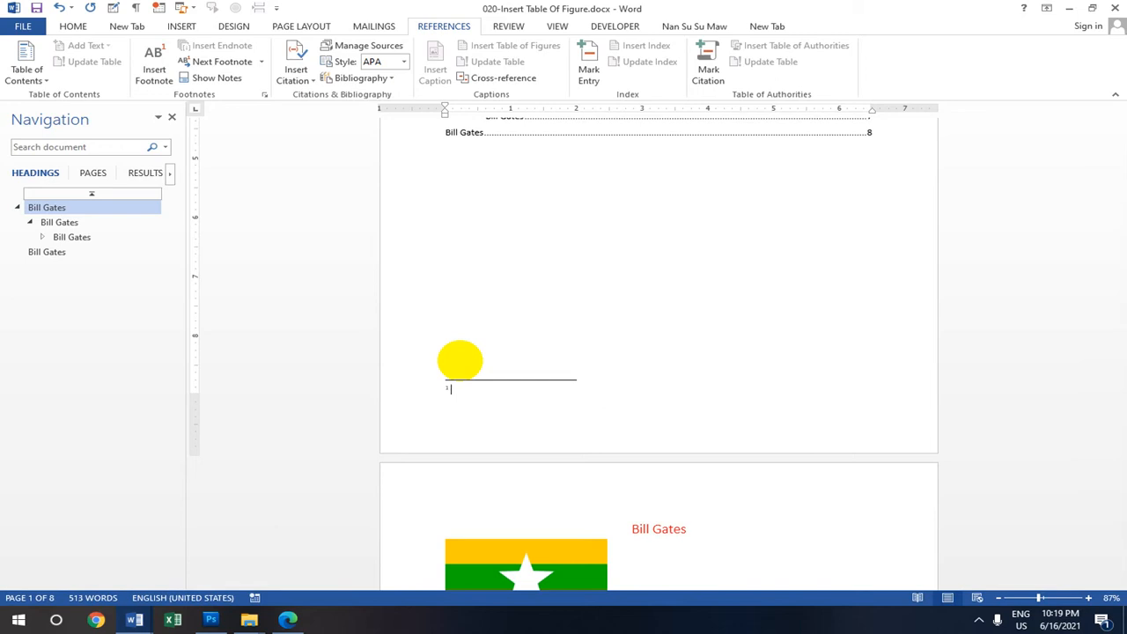
pyautogui.click(490, 133)
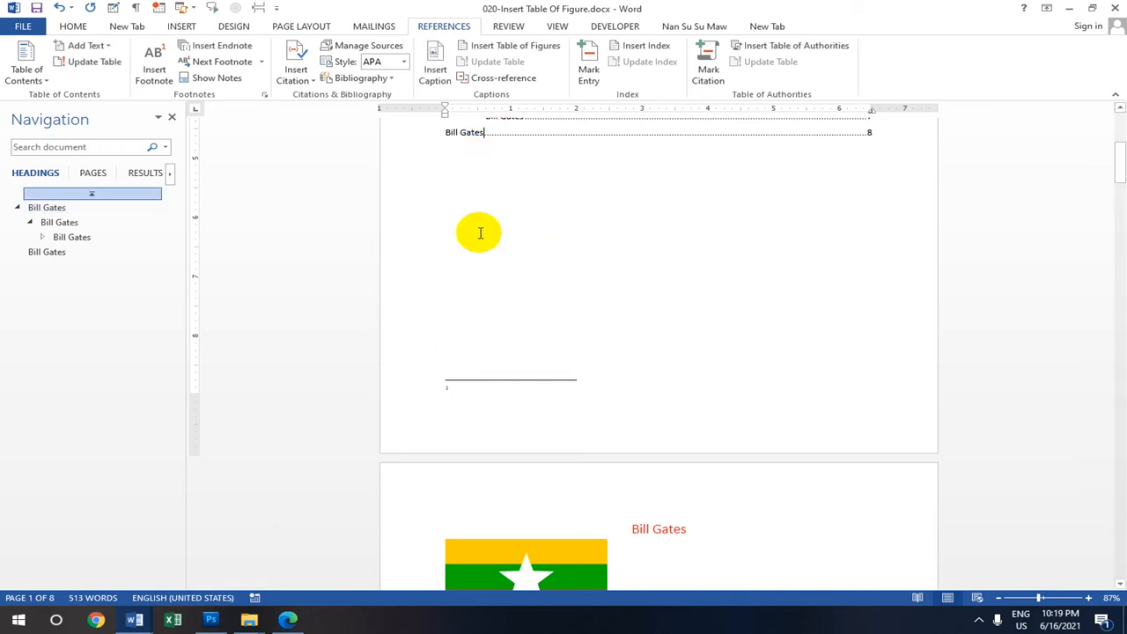
pyautogui.click(456, 392)
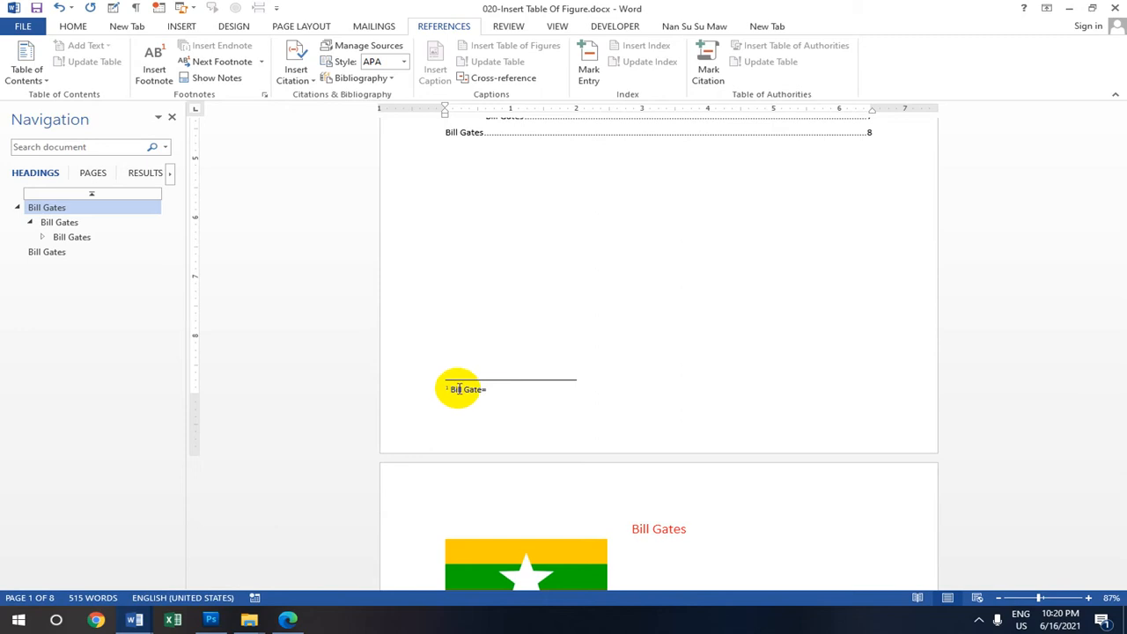
pyautogui.scroll(-1, 536, 416)
pyautogui.scroll(1, 528, 409)
pyautogui.scroll(1, 521, 402)
pyautogui.scroll(-1, 522, 403)
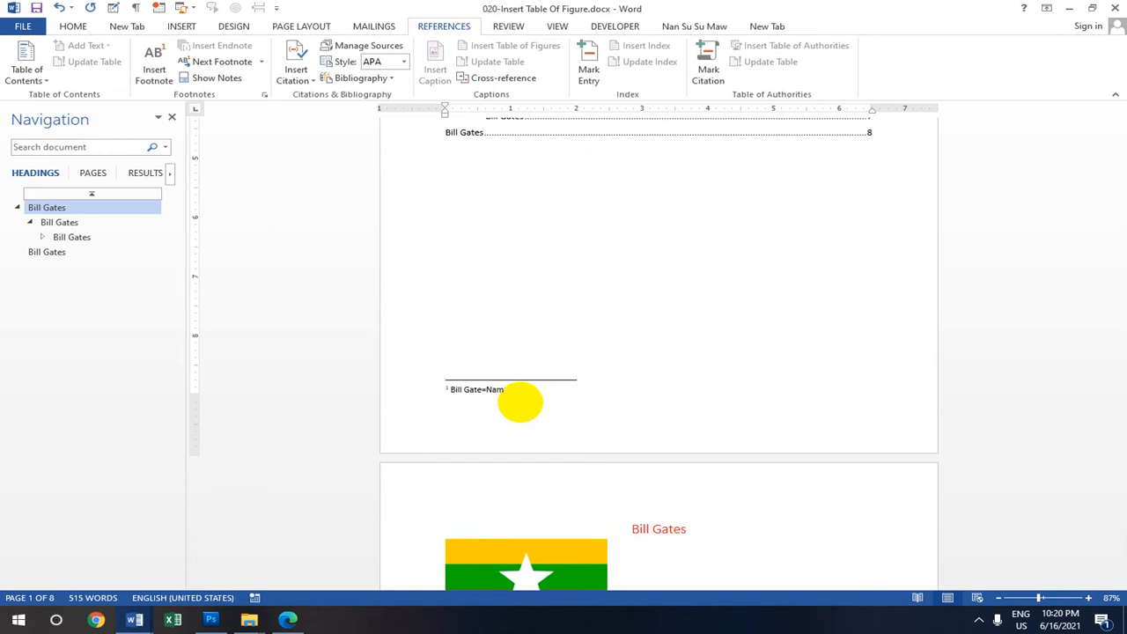
# - Insert a second footnote after the closing words "on every home" on page 2
pyautogui.scroll(-10, 519, 402)
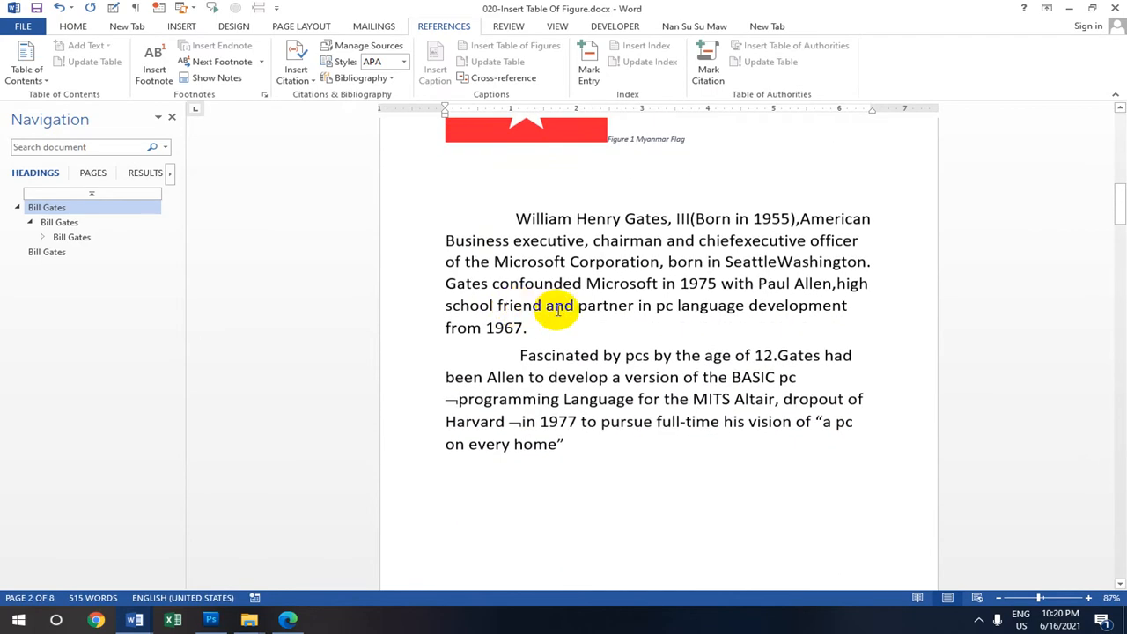
pyautogui.scroll(-1, 546, 304)
pyautogui.scroll(-1, 557, 311)
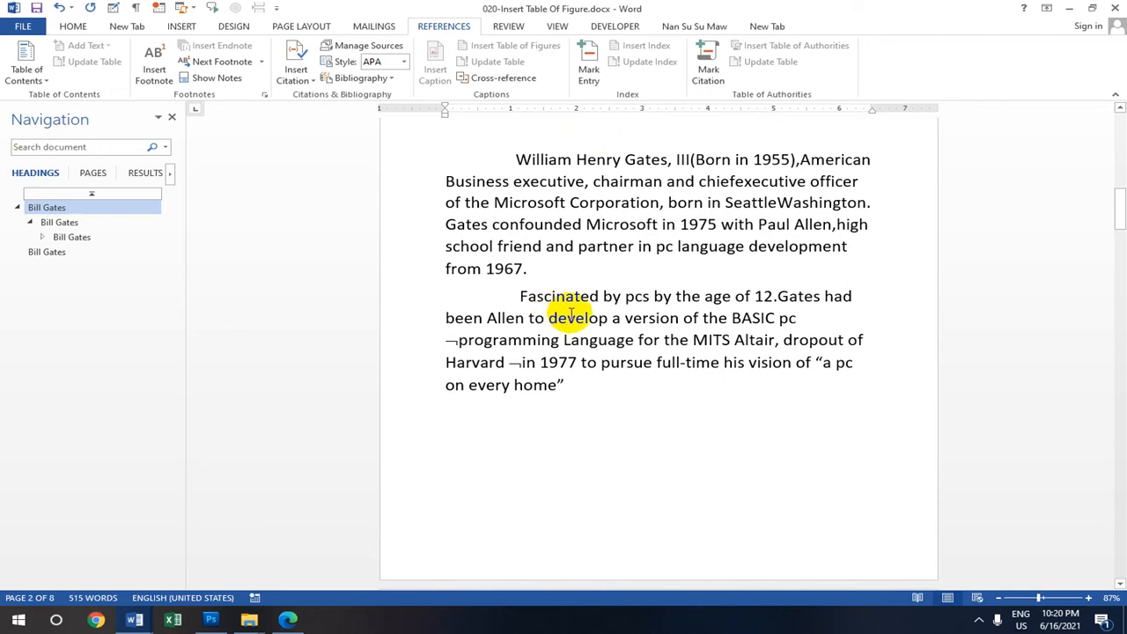
pyautogui.scroll(-1, 570, 315)
pyautogui.click(155, 66)
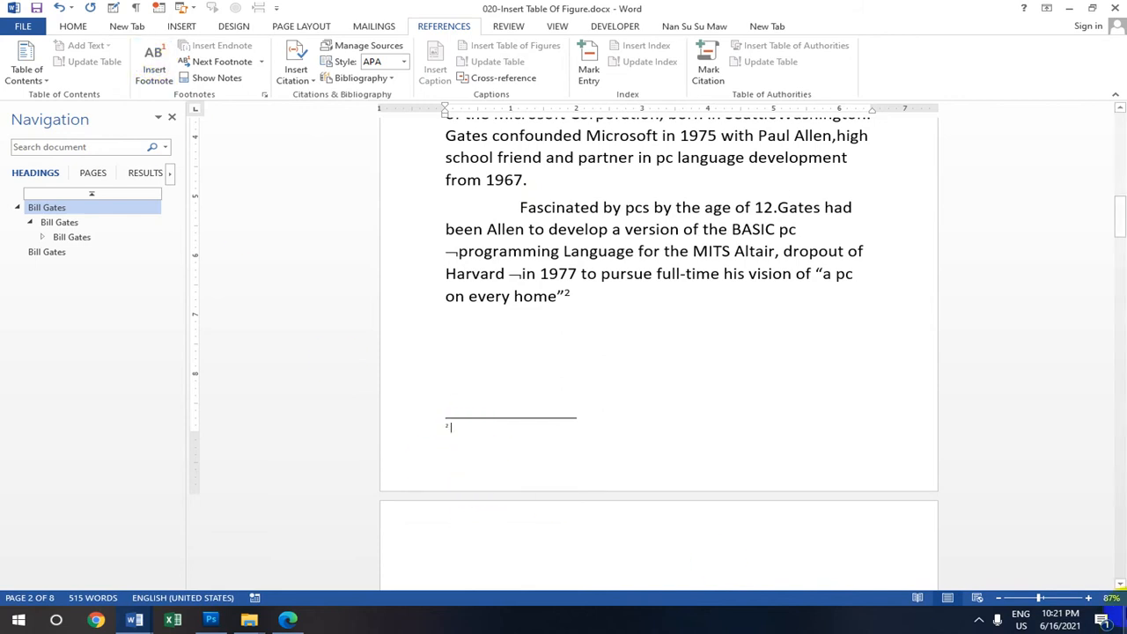
# - Enlarge the page view and enter "PC= Personal Computer" as the text of the second footnote
pyautogui.click(1046, 601)
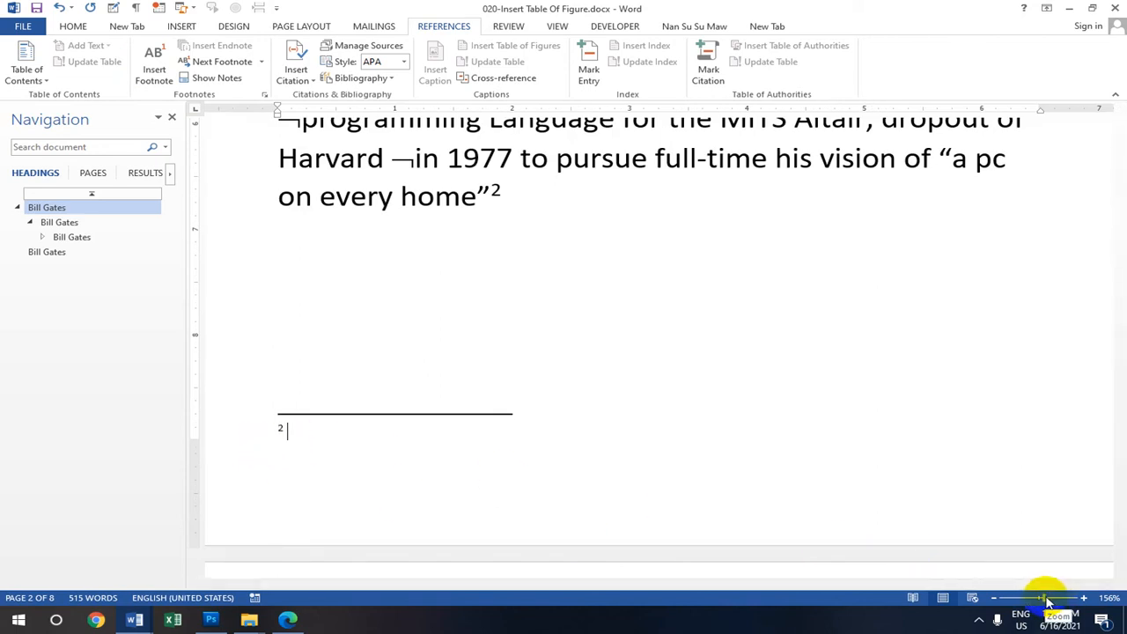
pyautogui.click(1048, 601)
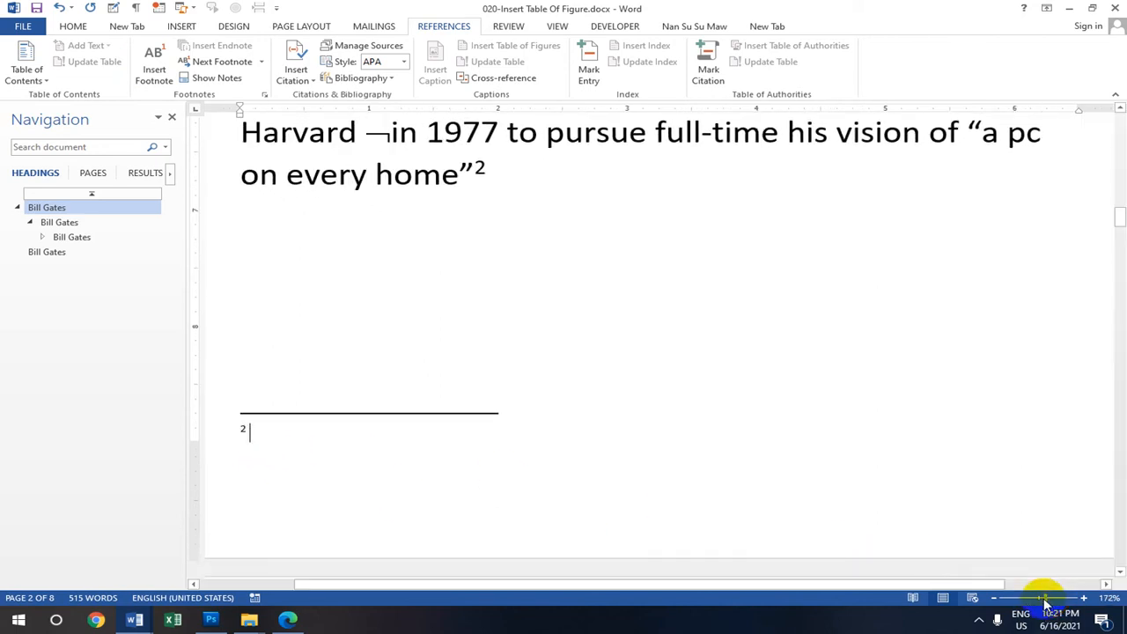
pyautogui.moveTo(1047, 601); pyautogui.dragTo(1042, 601)
pyautogui.moveTo(953, 191); pyautogui.dragTo(978, 178)
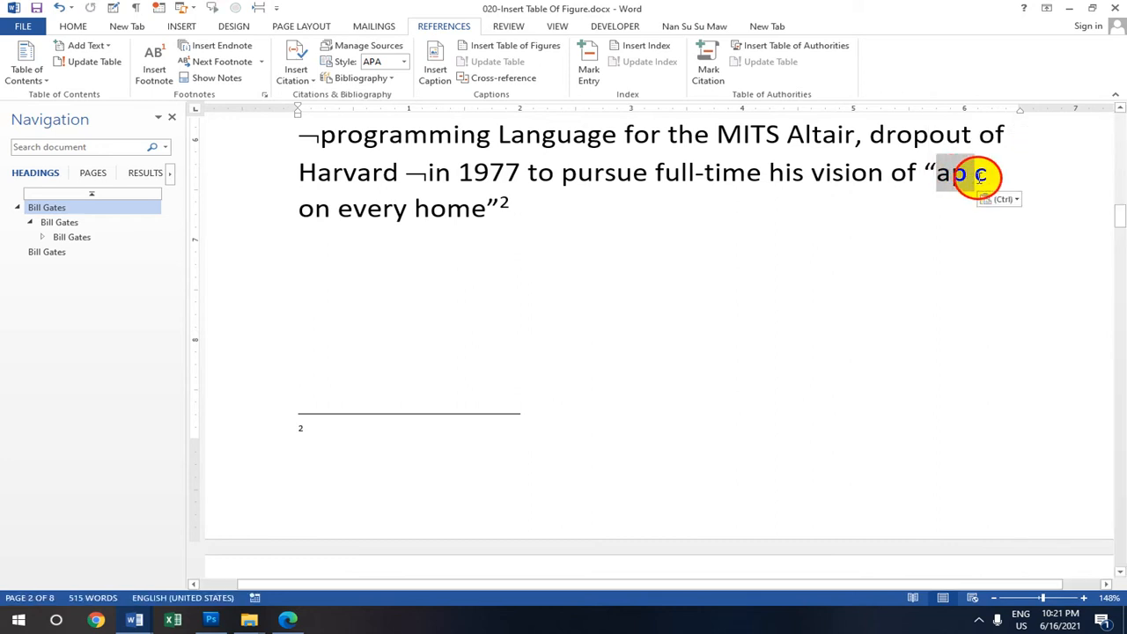
pyautogui.click(973, 176)
pyautogui.click(348, 427)
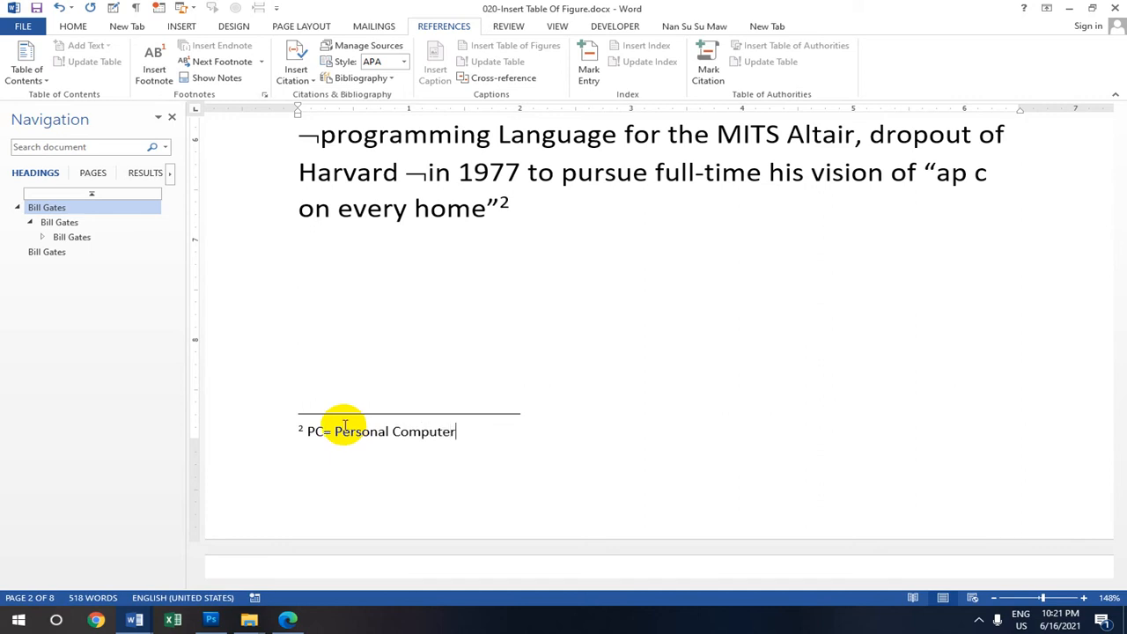
# - Review the footnote at the end of page 1 and the second footnote's reference mark on page 2
pyautogui.scroll(3, 344, 332)
pyautogui.scroll(10, 364, 264)
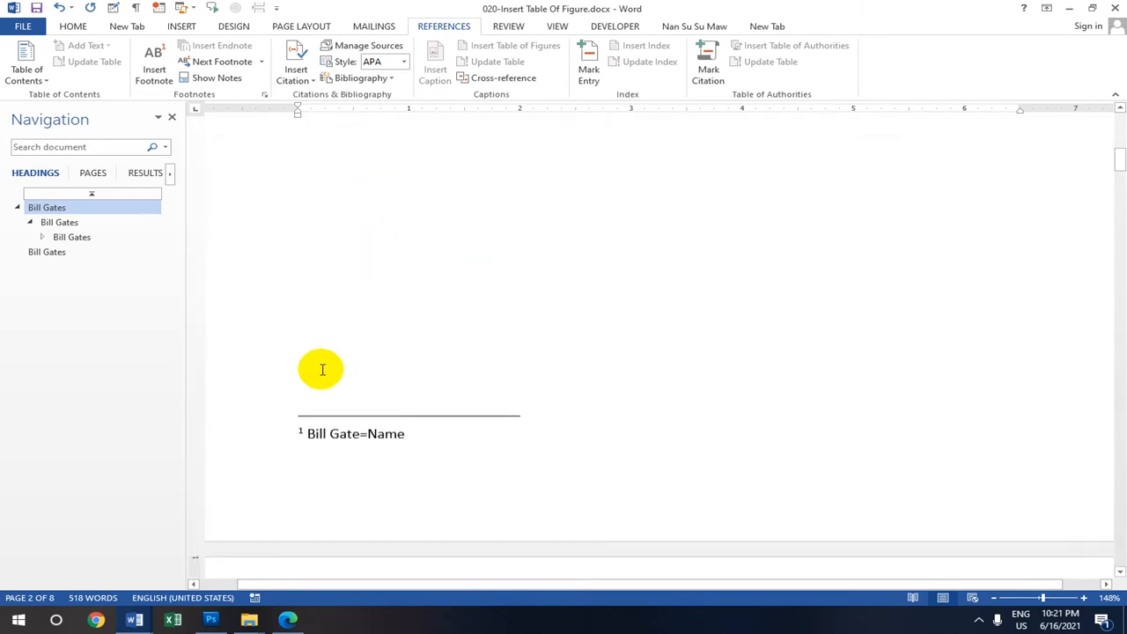
pyautogui.scroll(5, 397, 249)
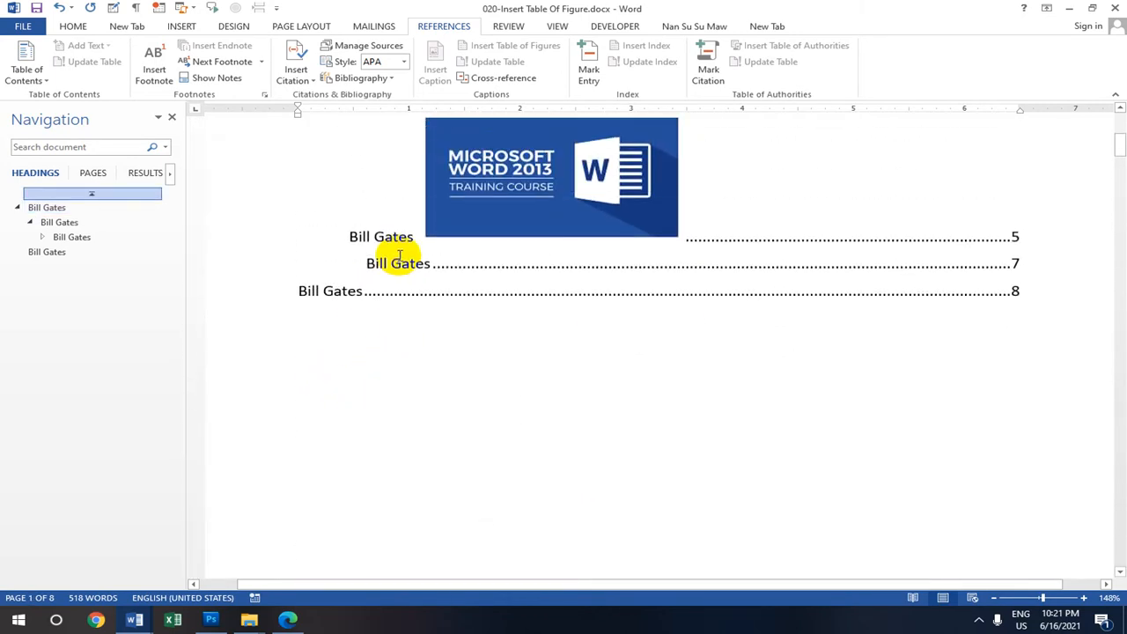
pyautogui.scroll(-1, 387, 284)
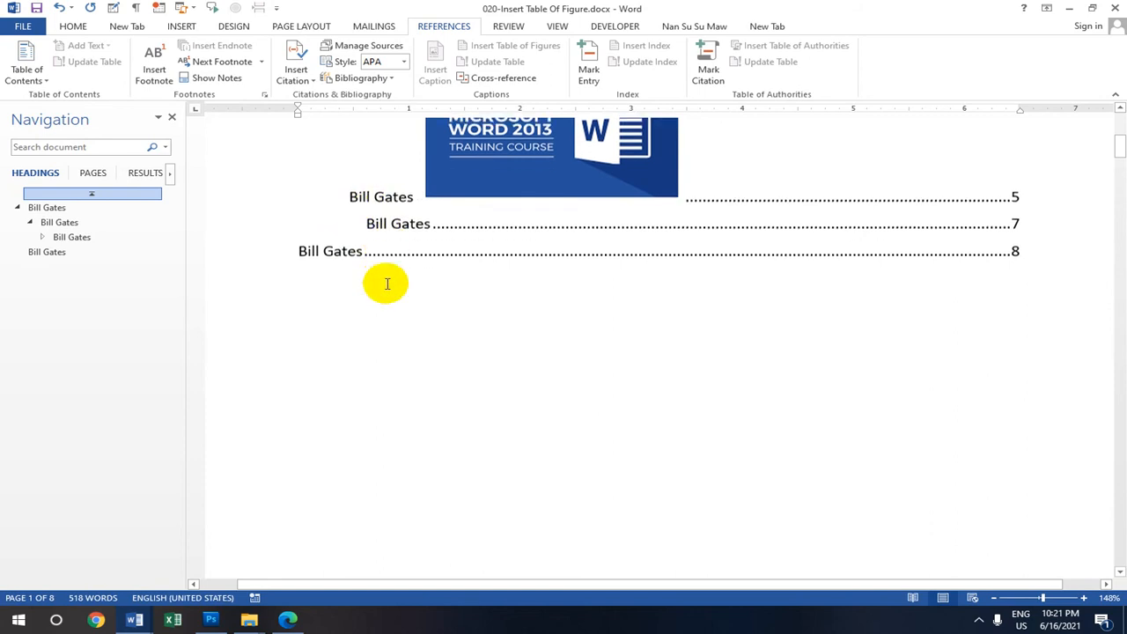
pyautogui.scroll(-5, 387, 283)
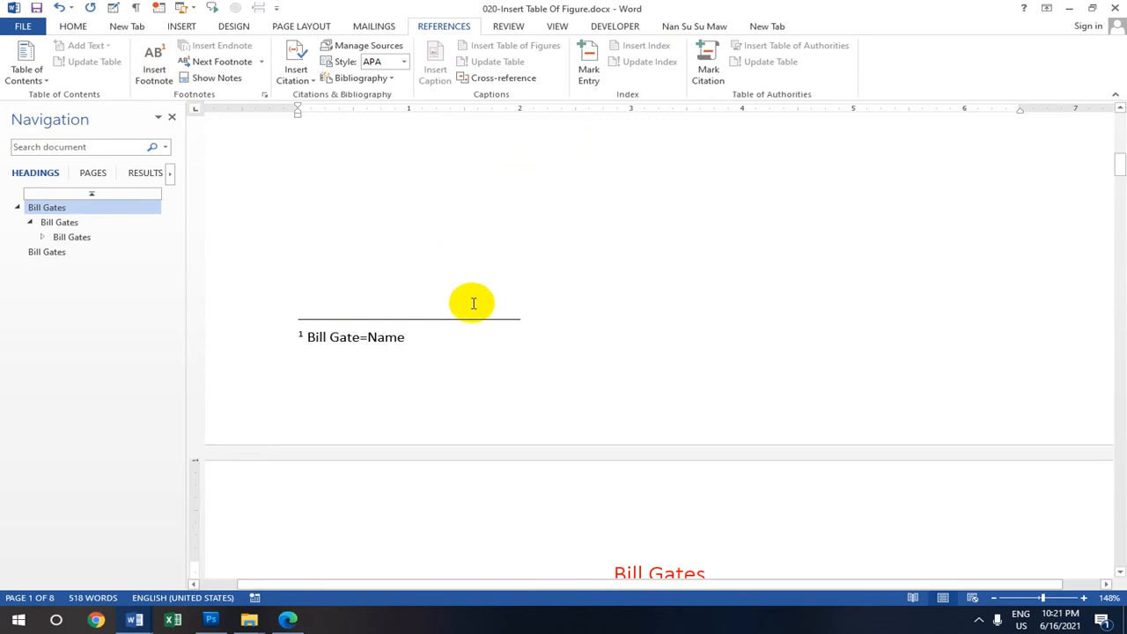
pyautogui.scroll(-7, 443, 294)
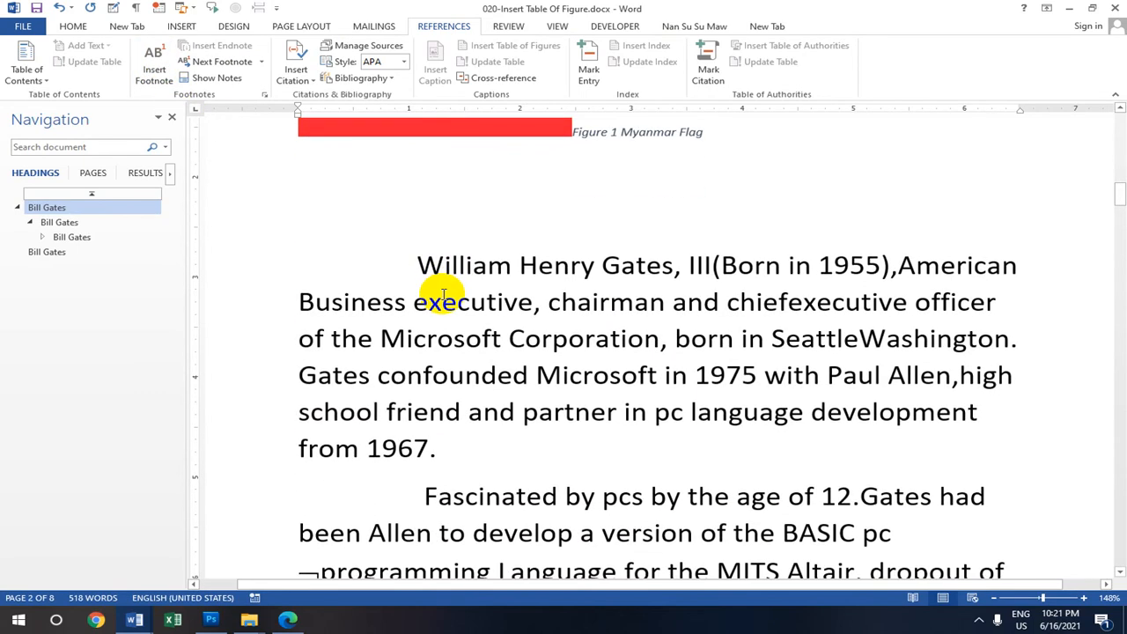
pyautogui.scroll(-2, 494, 414)
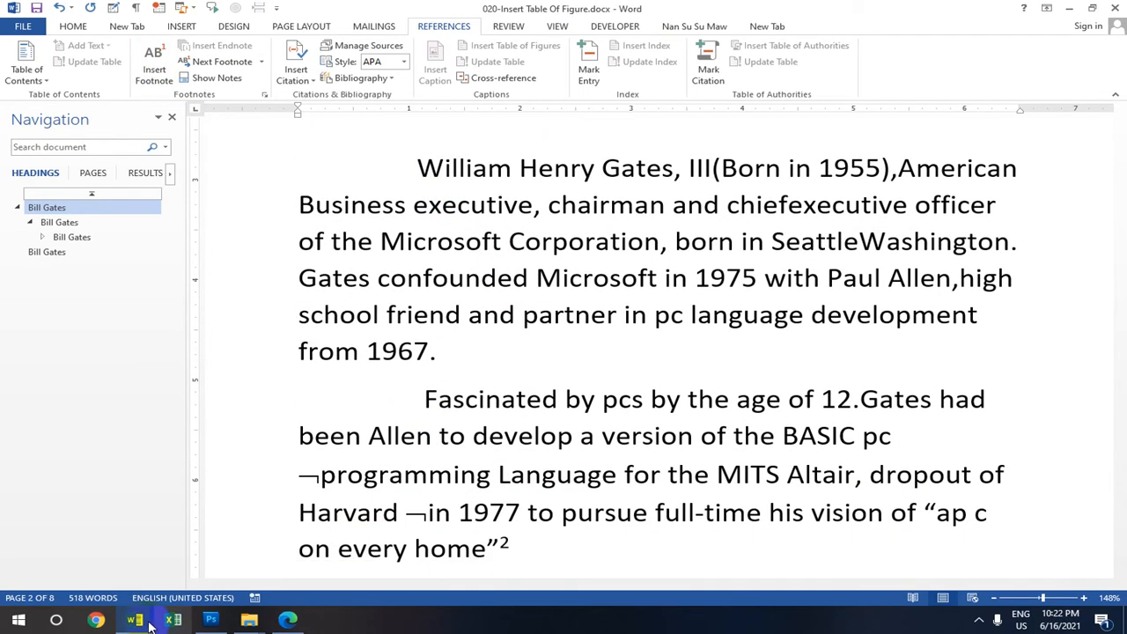
# - Switch to Document1 and select the words "Making Index" in its title
pyautogui.moveTo(141, 621)
pyautogui.click(100, 549)
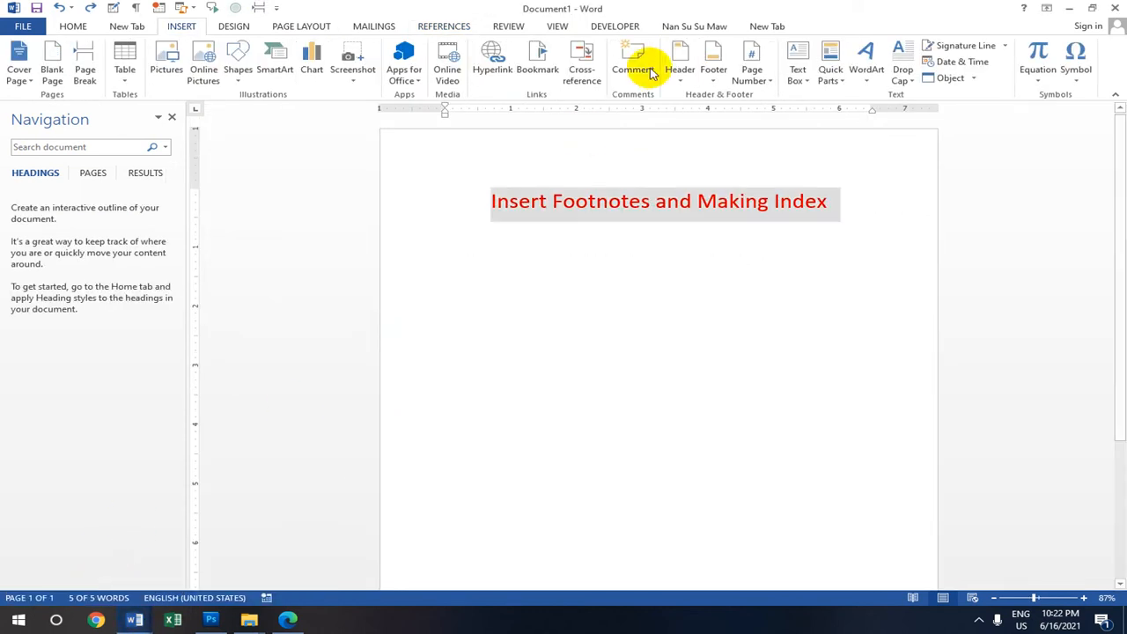
pyautogui.click(710, 201)
pyautogui.moveTo(699, 201); pyautogui.dragTo(863, 199)
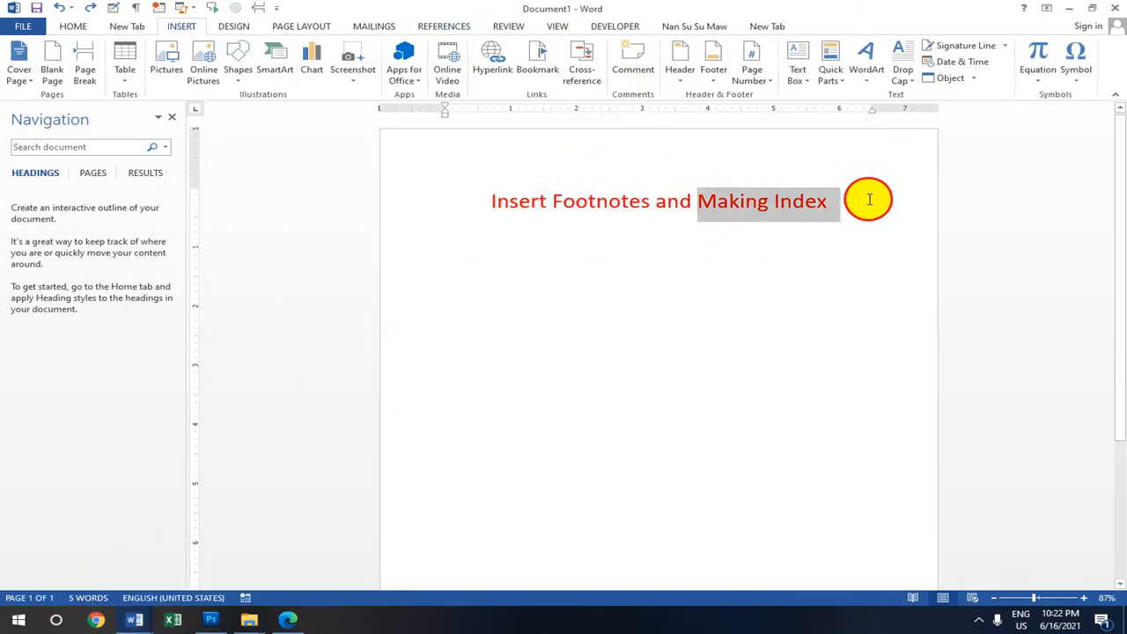
pyautogui.click(709, 201)
pyautogui.moveTo(695, 202); pyautogui.dragTo(871, 204)
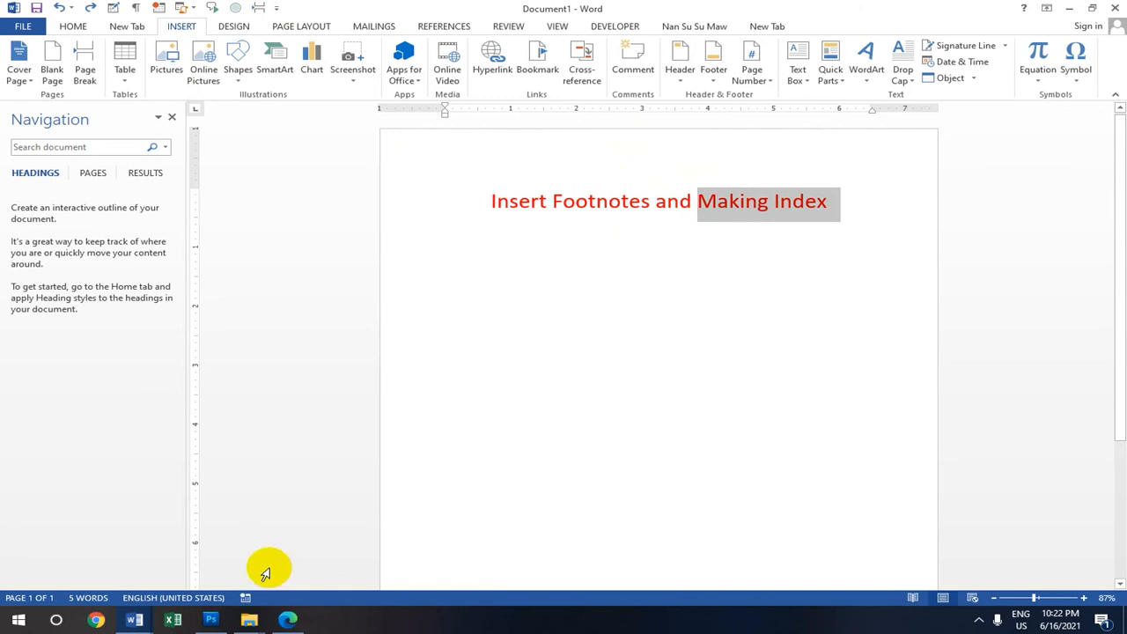
# - Switch back to 020-Insert Table Of Figure.docx and return to the table of contents on page 1
pyautogui.moveTo(134, 622)
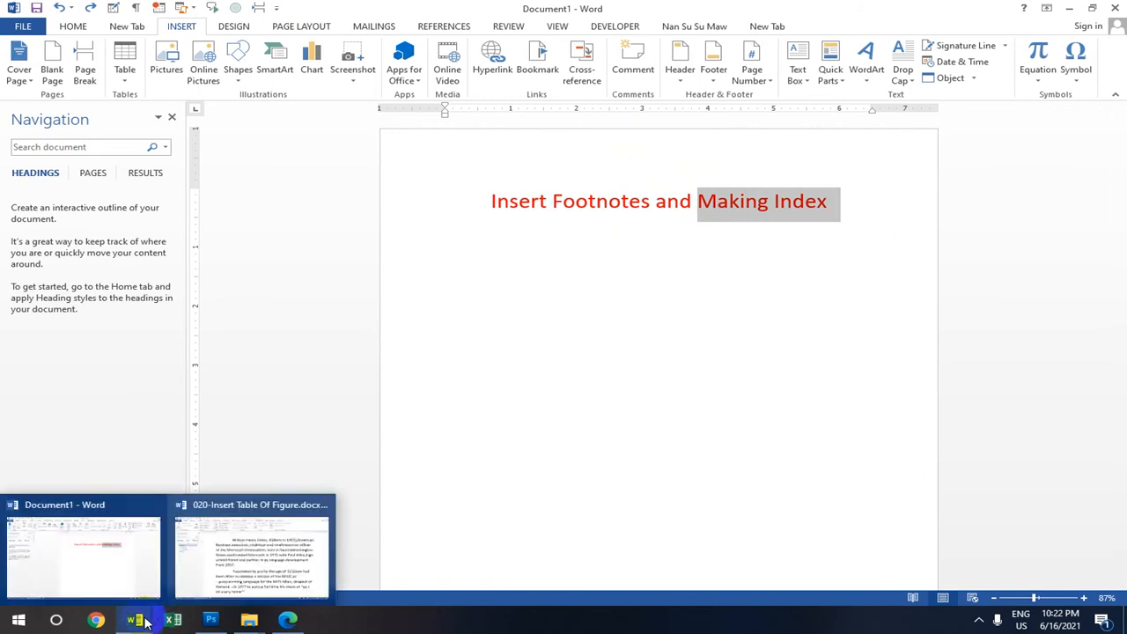
pyautogui.click(238, 573)
pyautogui.scroll(10, 400, 122)
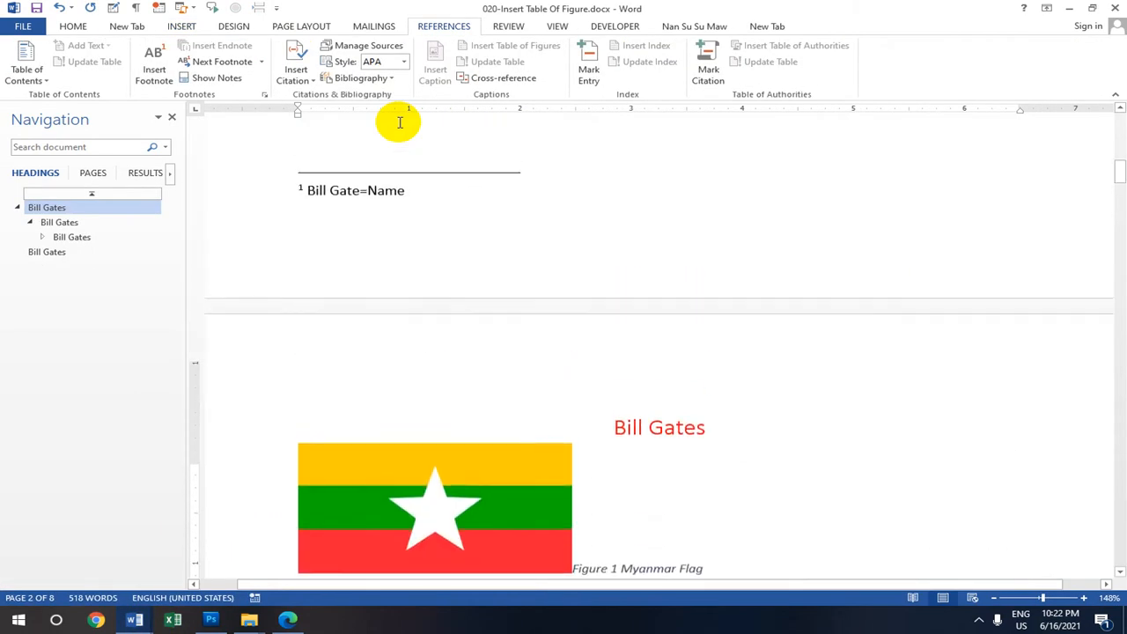
pyautogui.scroll(5, 400, 122)
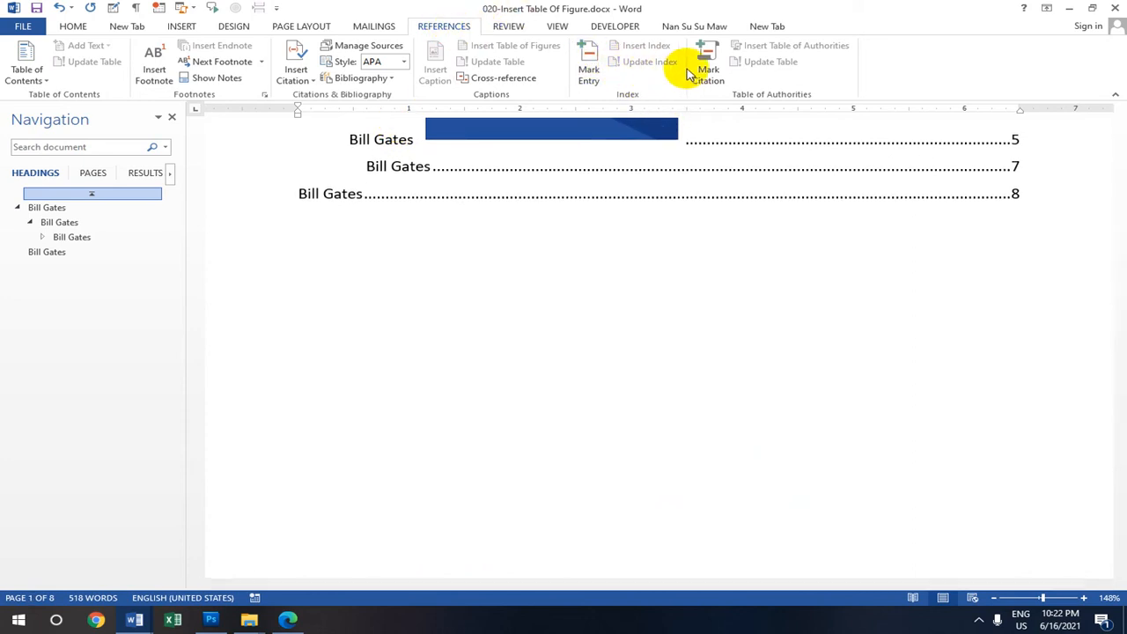
pyautogui.click(589, 66)
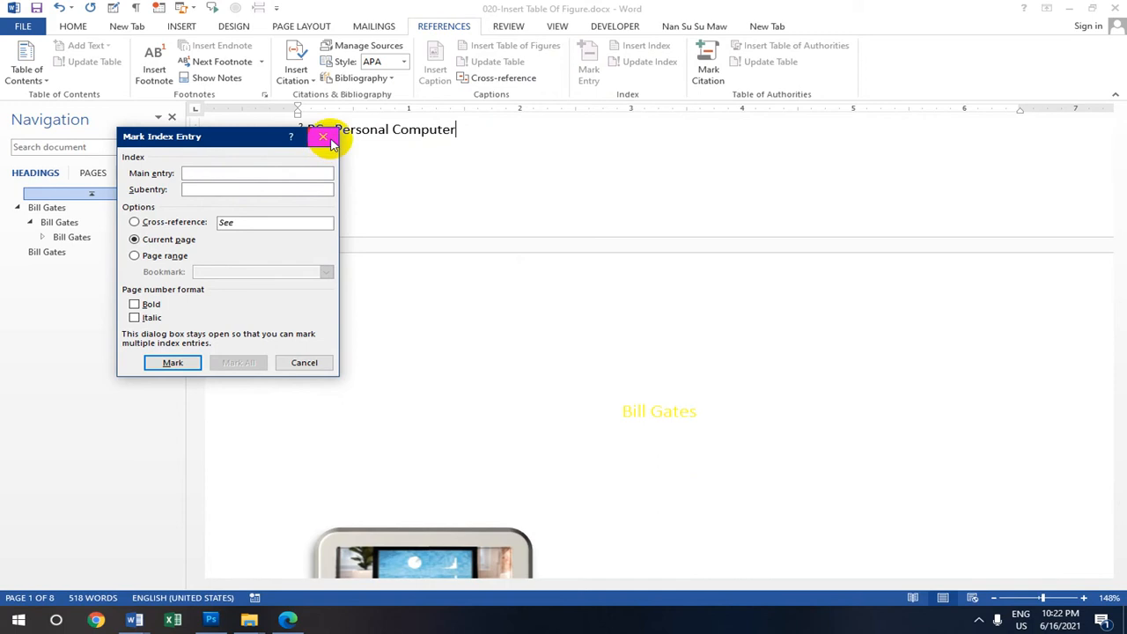
pyautogui.click(308, 364)
pyautogui.scroll(10, 581, 168)
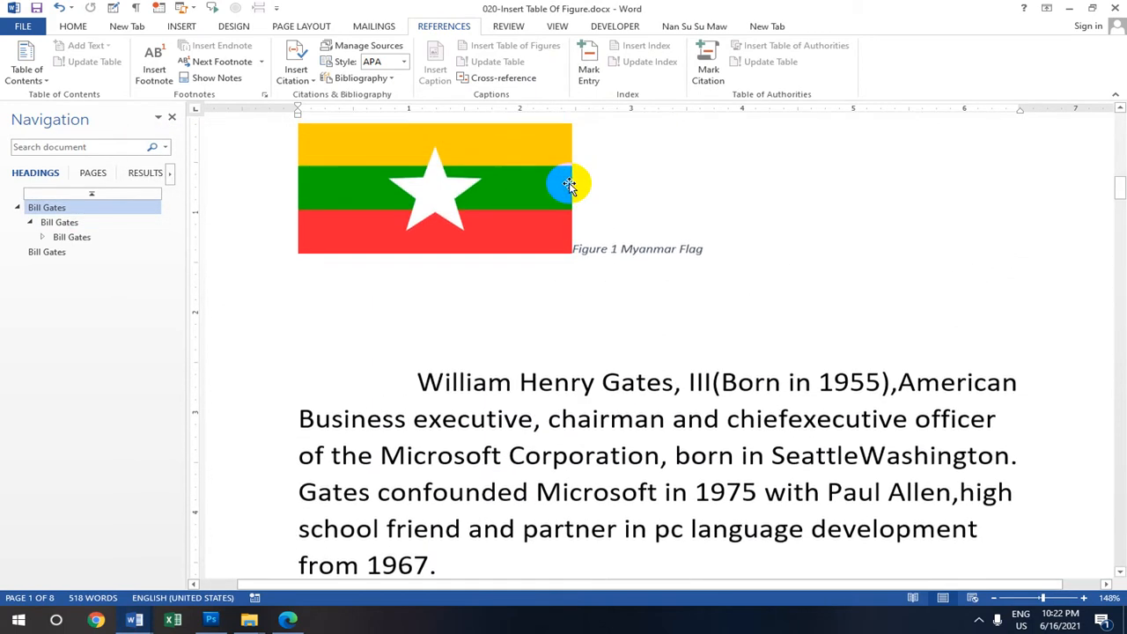
# - Select "Microsoft Corporation" in the first paragraph on page 2 and start marking it as an index entry
pyautogui.moveTo(1039, 599); pyautogui.dragTo(1028, 599)
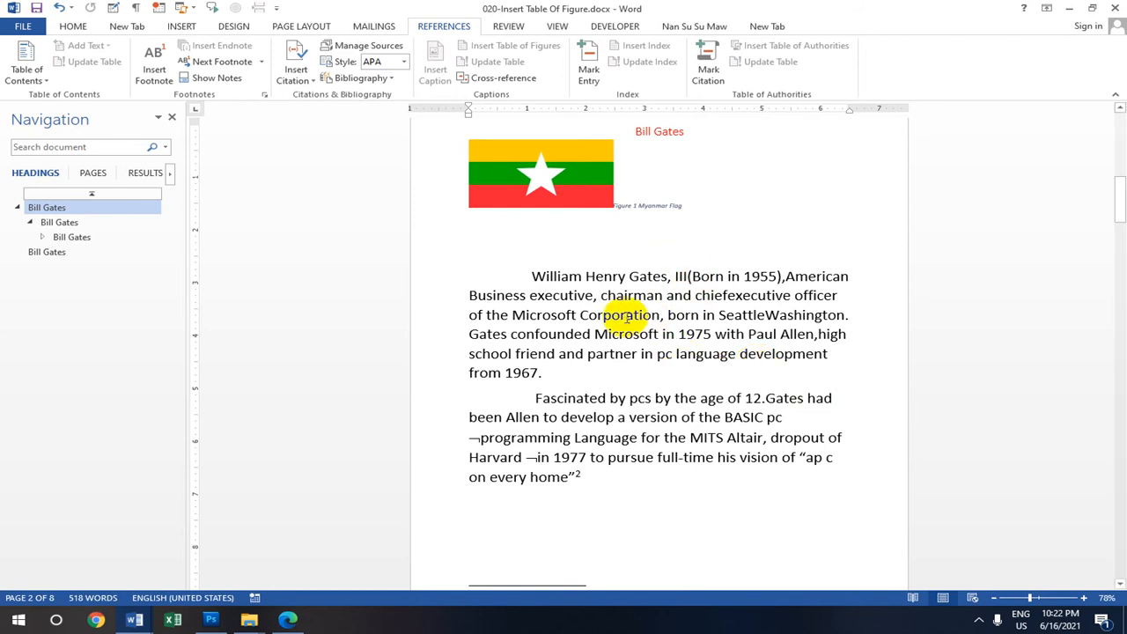
pyautogui.moveTo(513, 315); pyautogui.dragTo(636, 315)
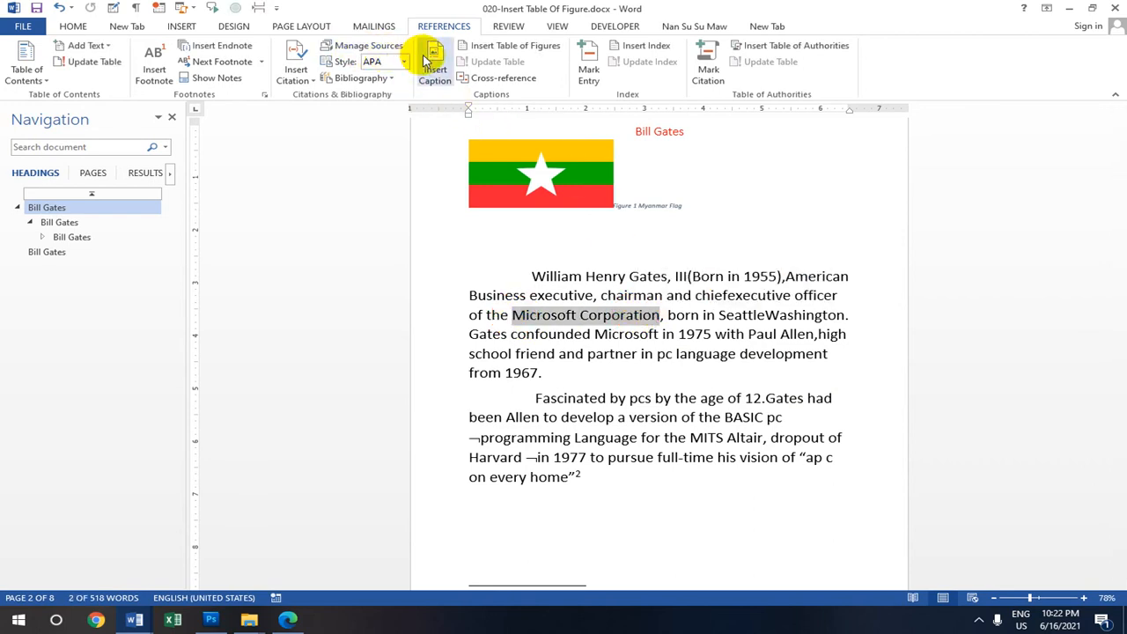
pyautogui.click(588, 68)
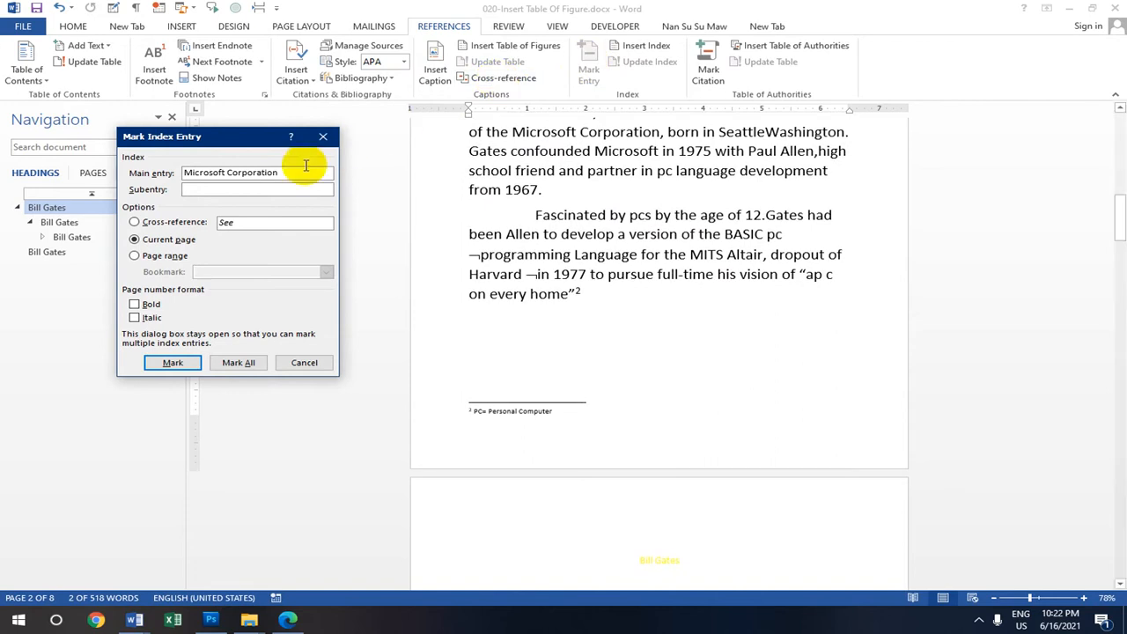
# - Enter "Corporation" as the subentry of the Microsoft Corporation index entry
pyautogui.click(228, 190)
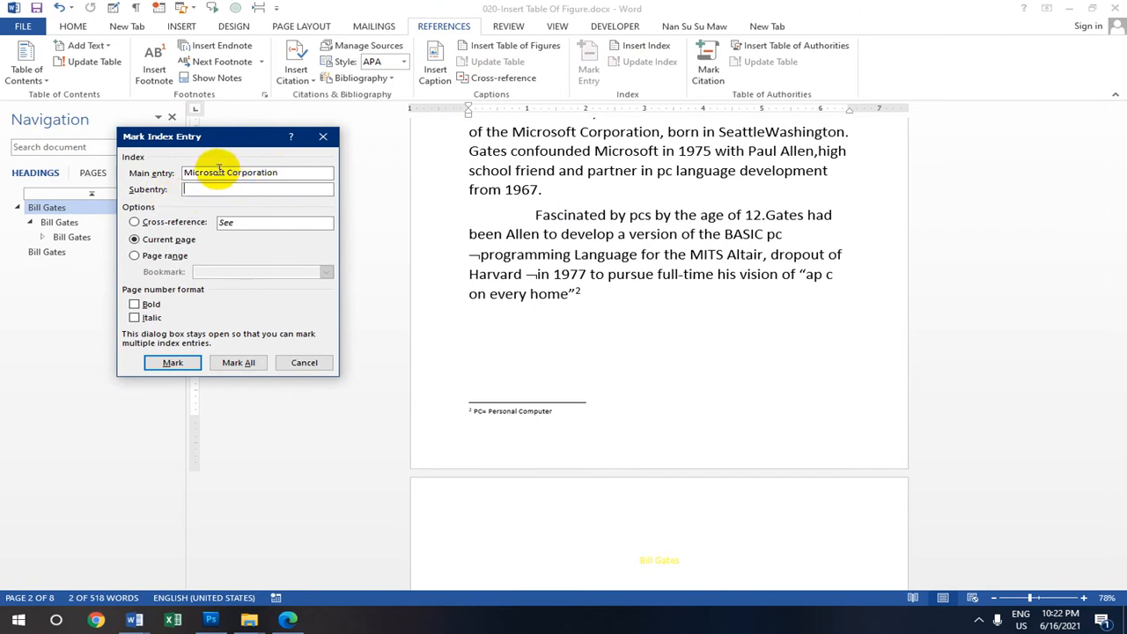
pyautogui.moveTo(226, 172); pyautogui.dragTo(275, 170)
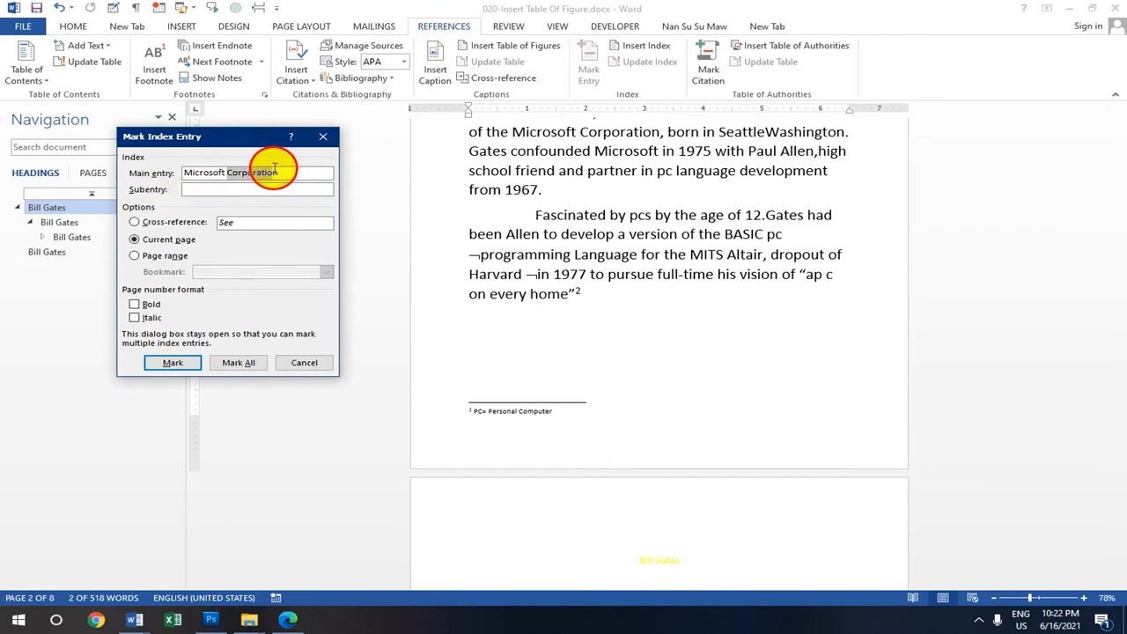
pyautogui.click(227, 172)
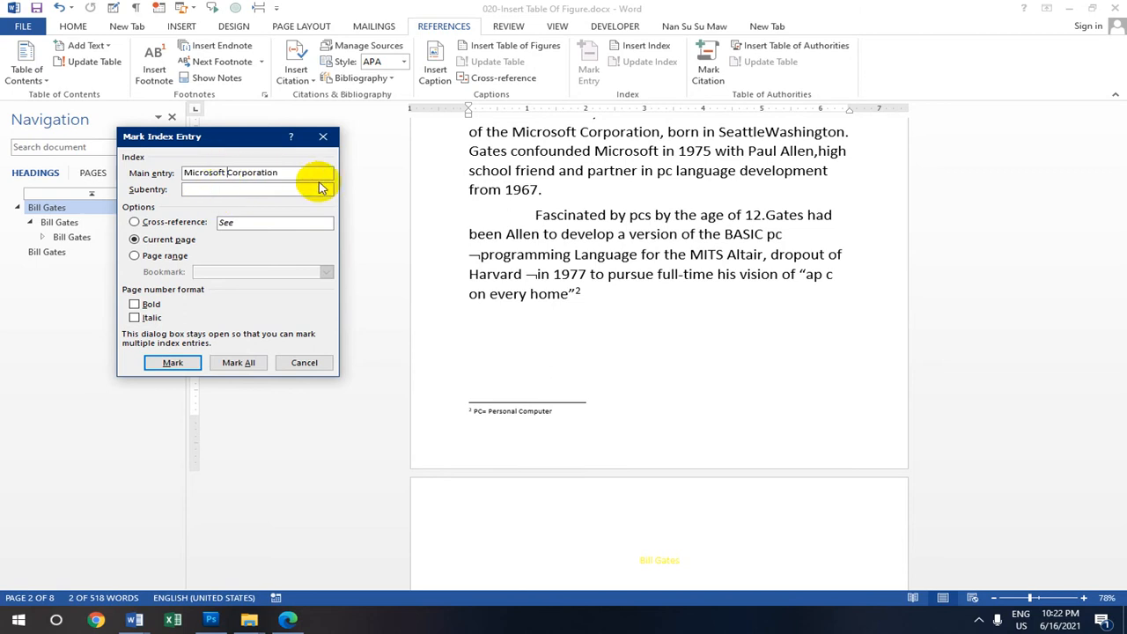
pyautogui.click(214, 191)
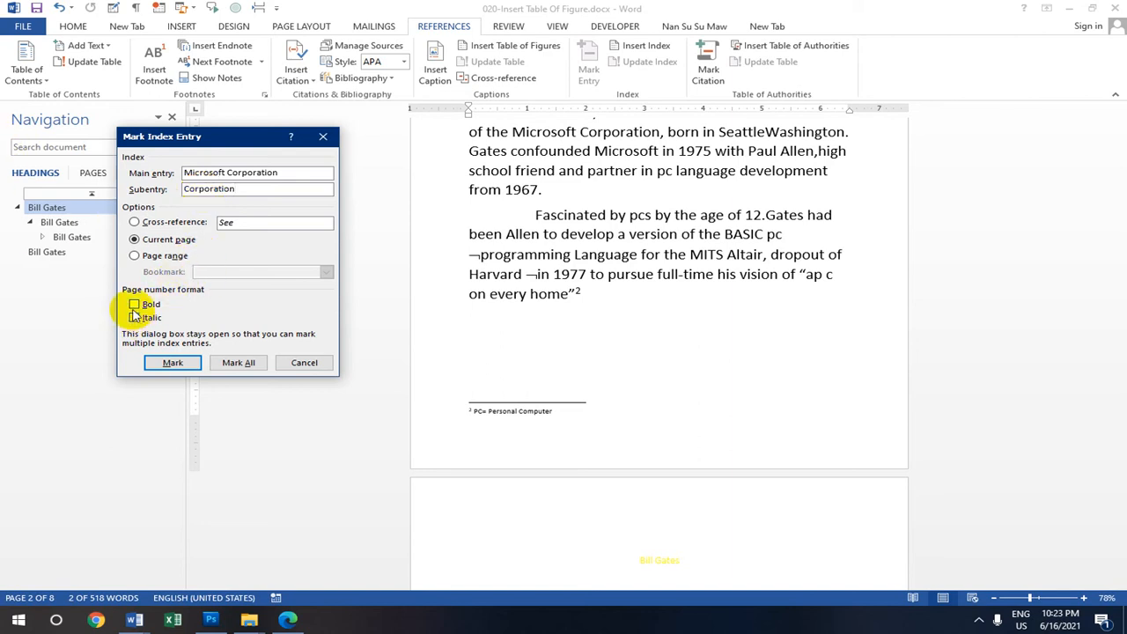
# - Mark the Microsoft Corporation index entry with a bold and italic page number, then close the entry dialog
pyautogui.click(135, 305)
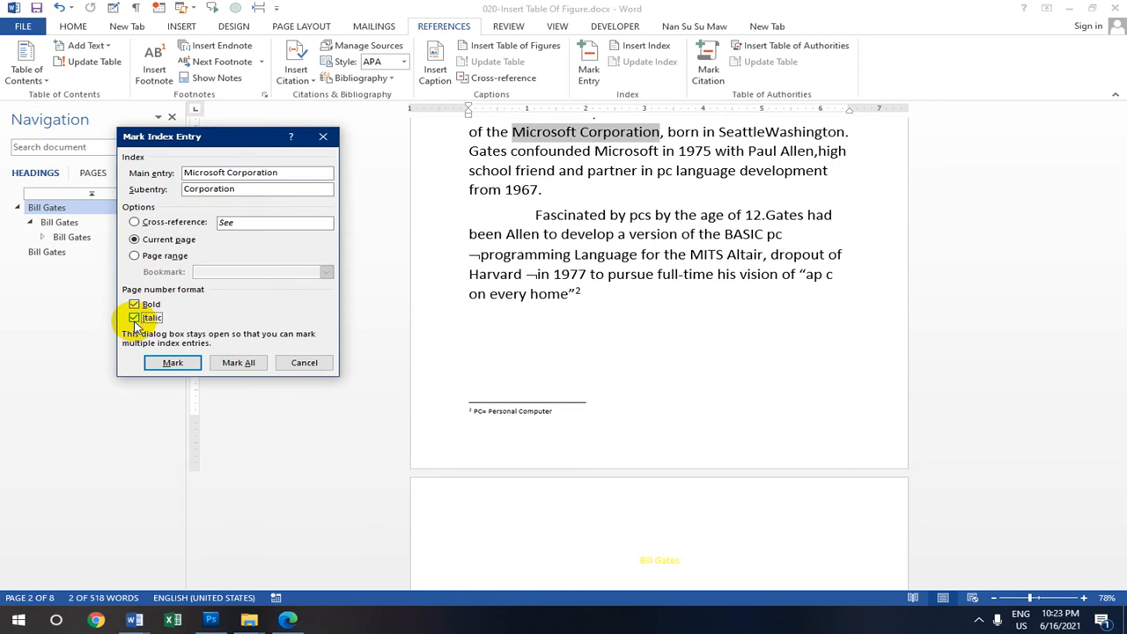
pyautogui.click(174, 363)
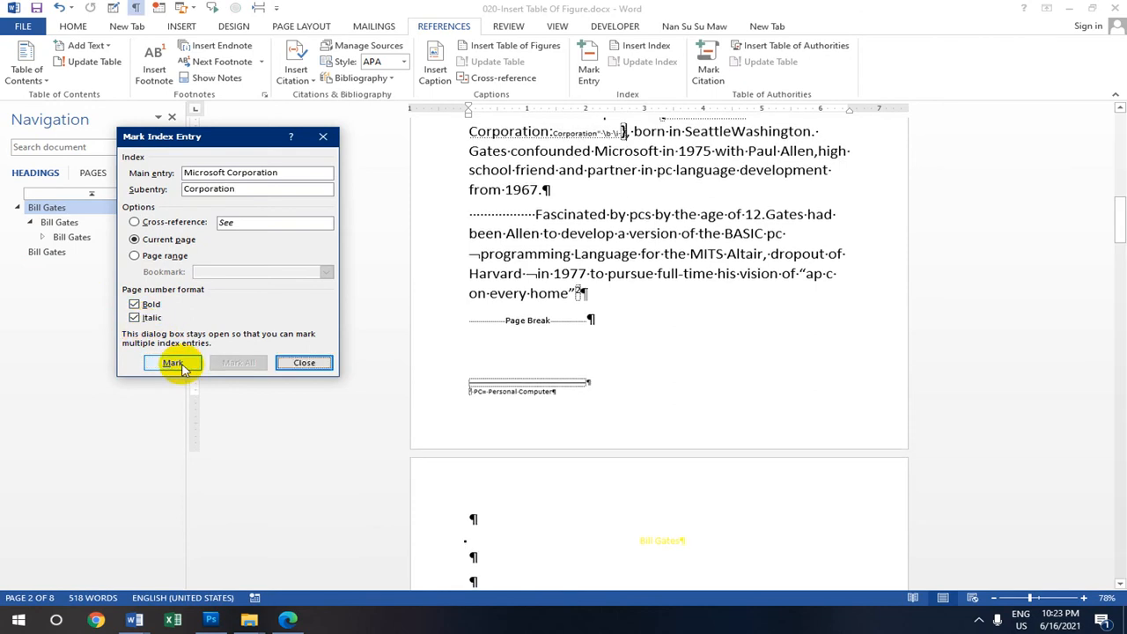
pyautogui.click(304, 365)
pyautogui.scroll(4, 617, 309)
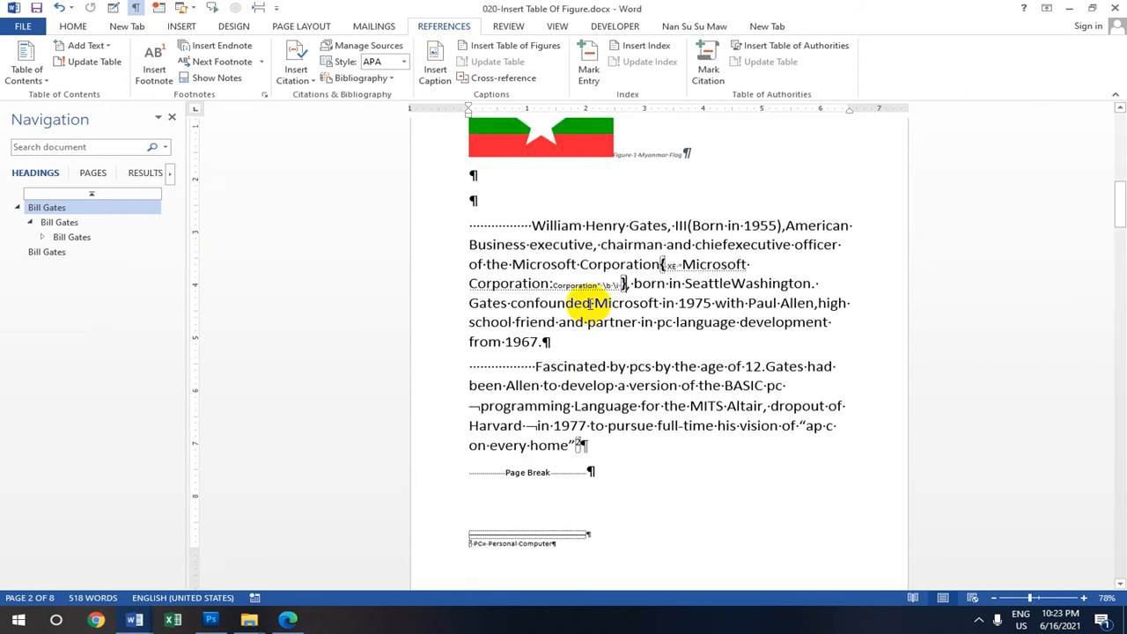
pyautogui.scroll(-10, 582, 282)
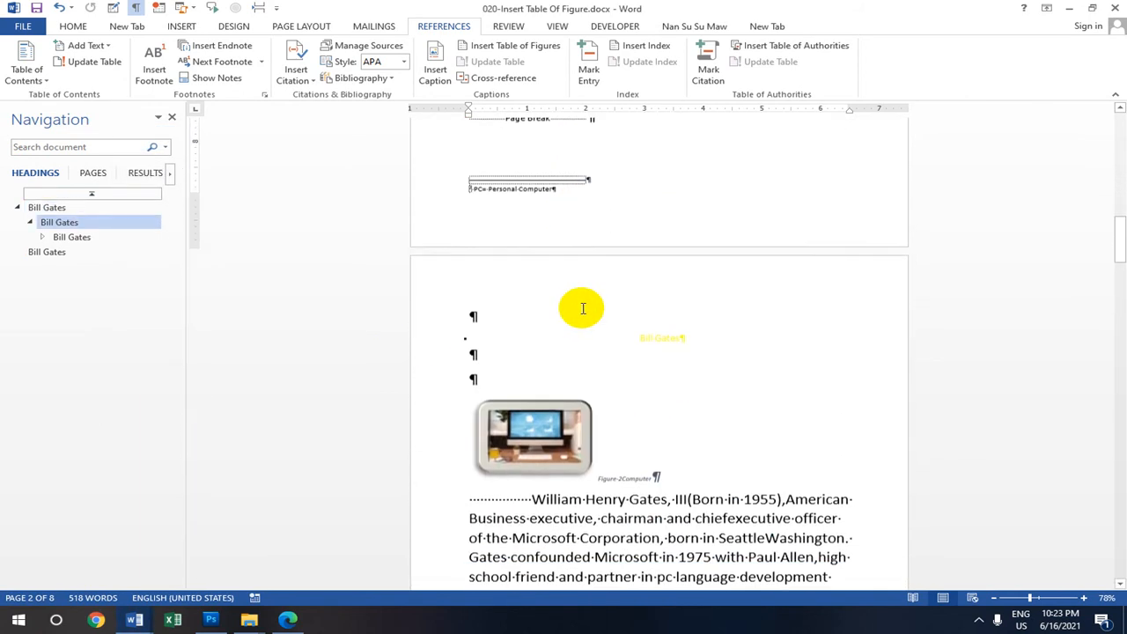
pyautogui.scroll(-6, 582, 344)
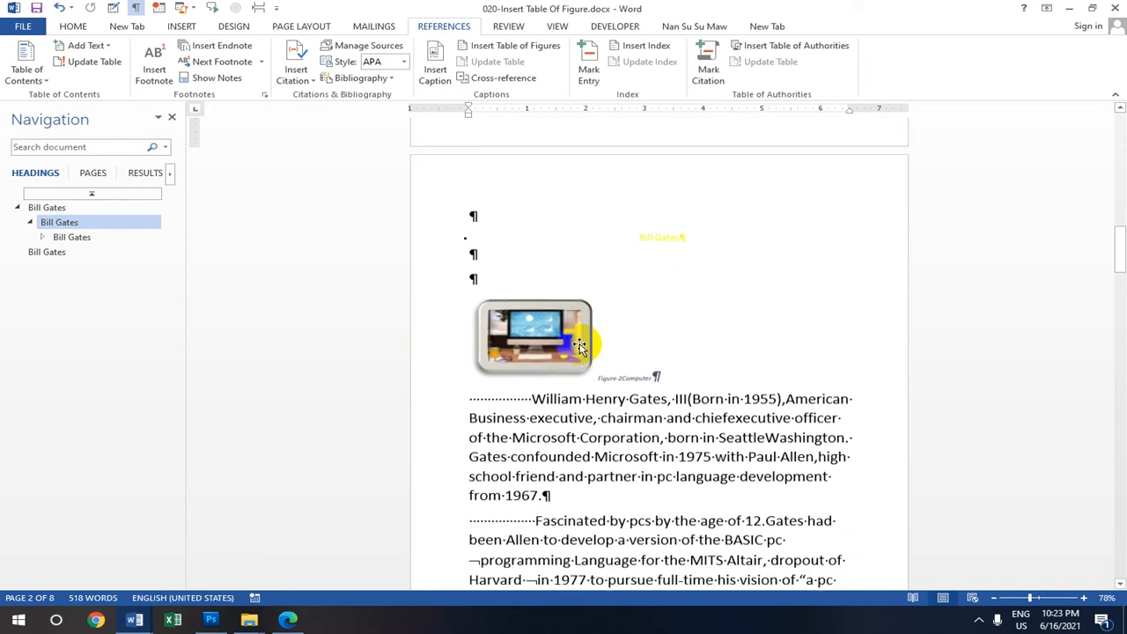
pyautogui.scroll(15, 572, 122)
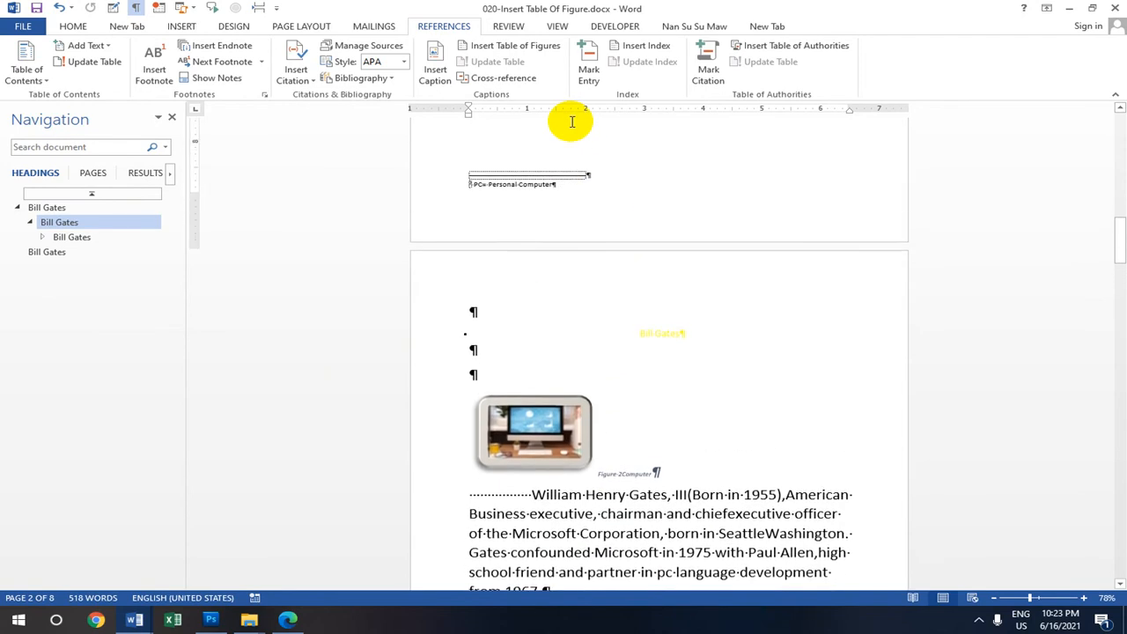
pyautogui.scroll(7, 572, 122)
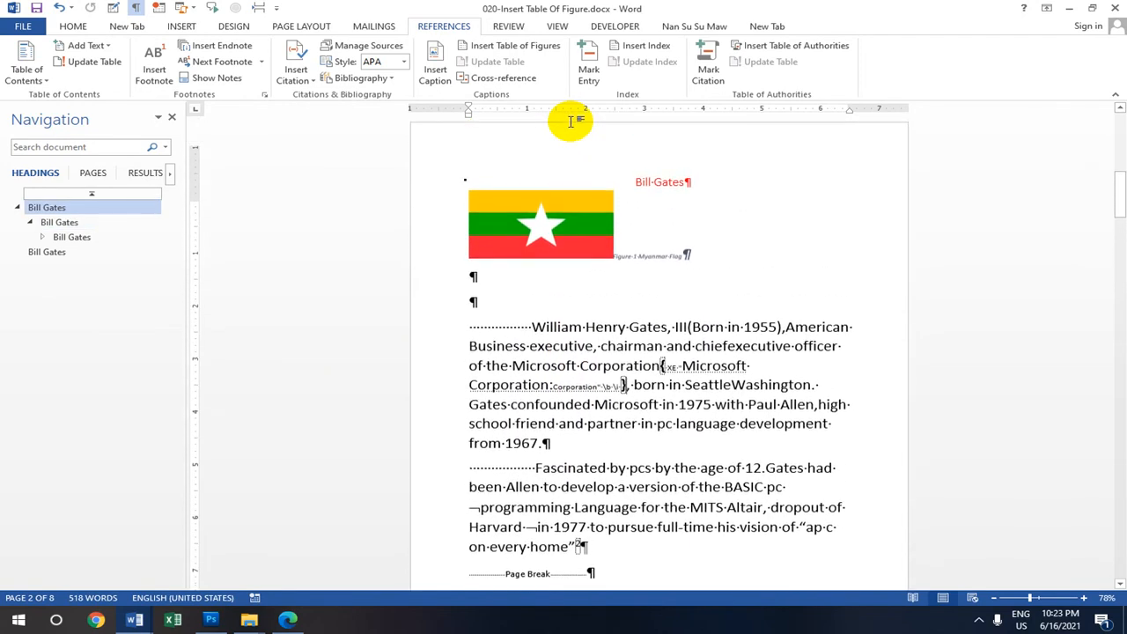
pyautogui.click(509, 27)
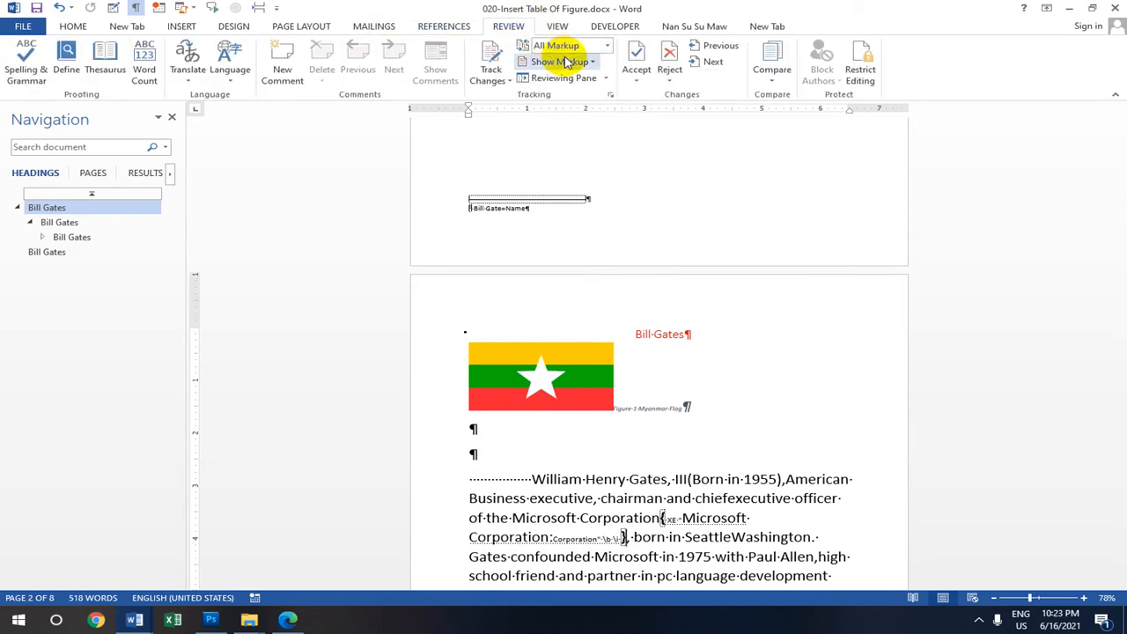
pyautogui.click(426, 28)
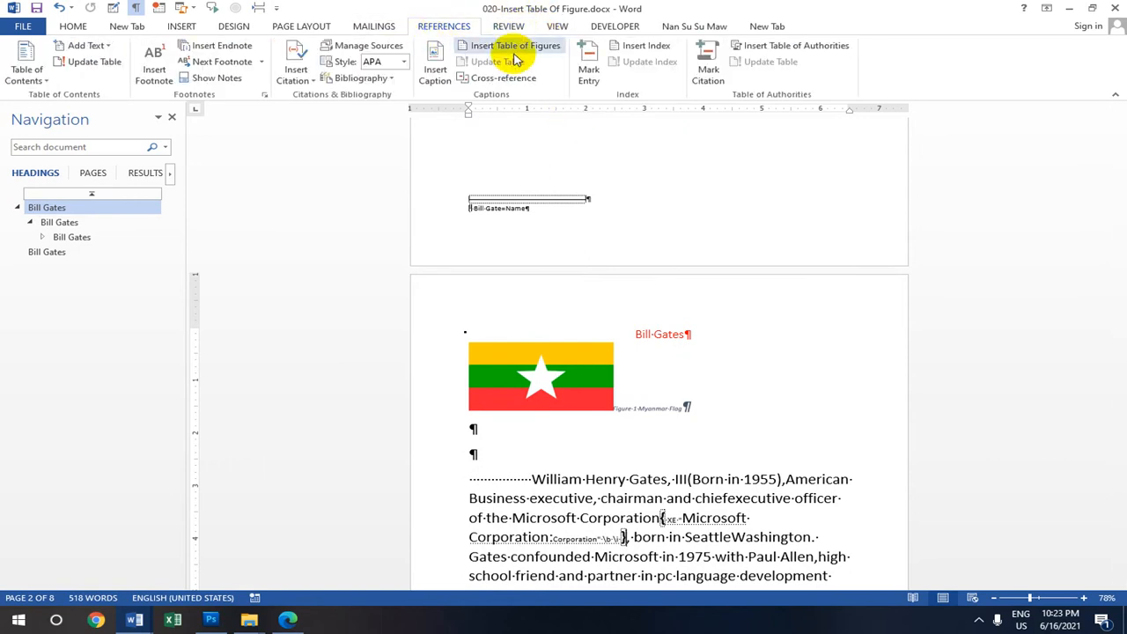
# - Insert an indented two-column index after the marked Microsoft Corporation entry, leaving right-aligned page numbers off
pyautogui.click(646, 51)
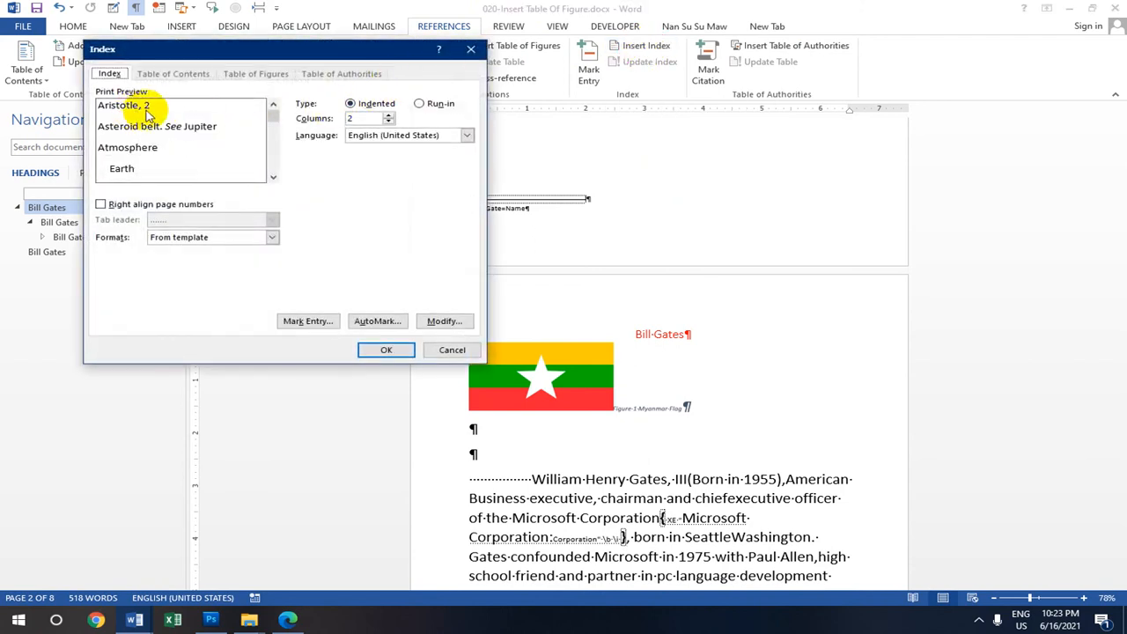
pyautogui.click(101, 206)
pyautogui.click(101, 205)
pyautogui.click(101, 205)
pyautogui.click(101, 205)
pyautogui.click(101, 206)
pyautogui.click(101, 205)
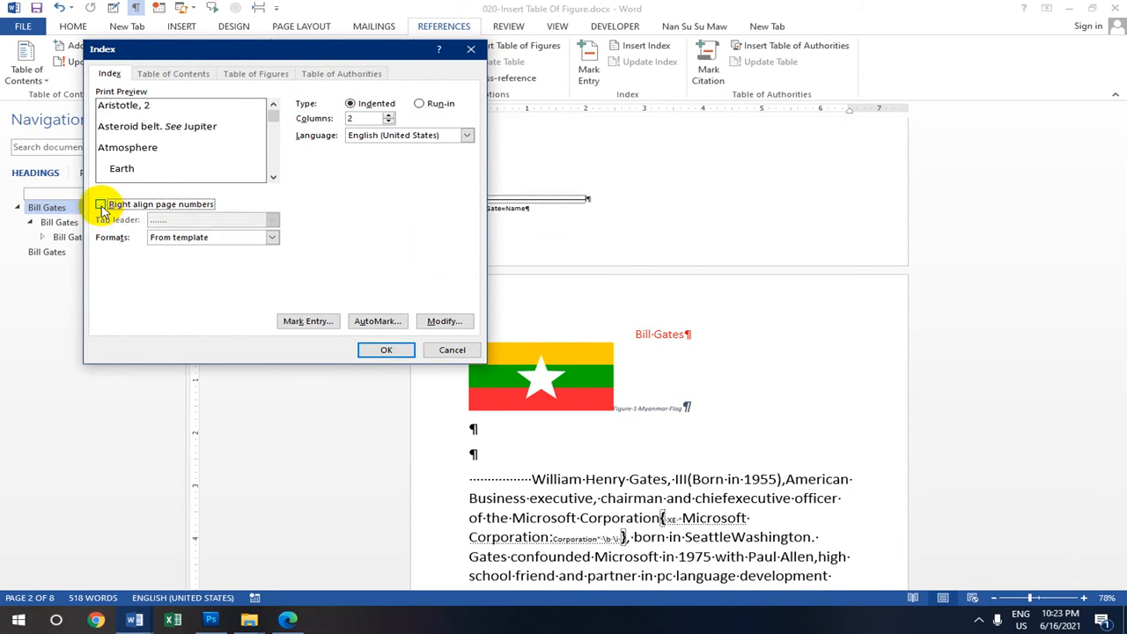
pyautogui.doubleClick(352, 105)
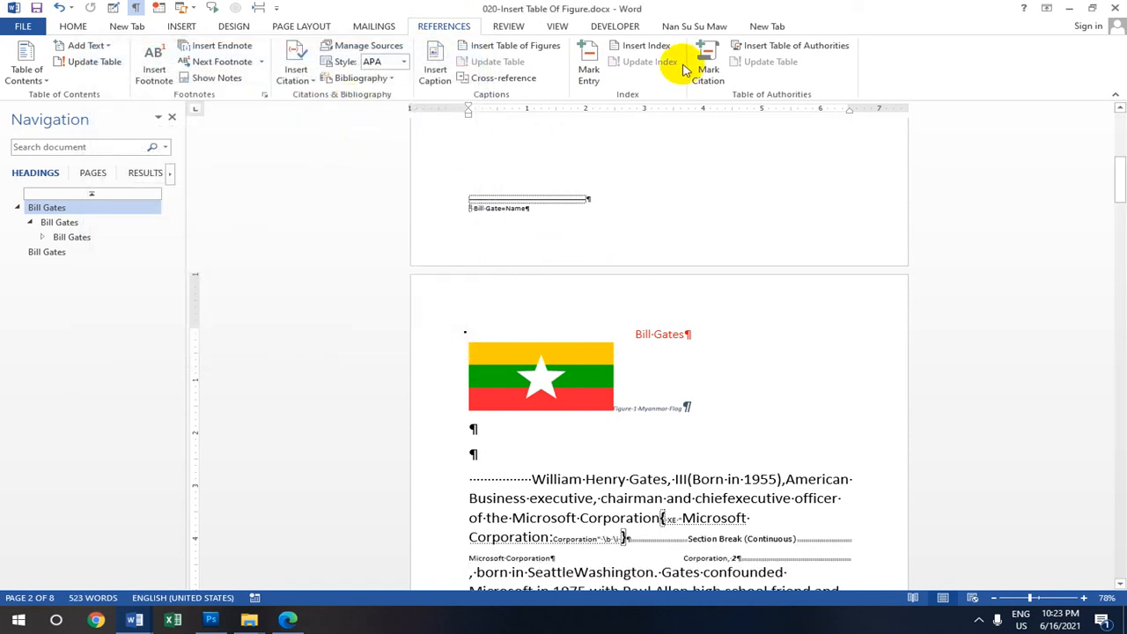
# - Replace the inserted index with a three-column indented index in English (United States), using the template format
pyautogui.click(629, 45)
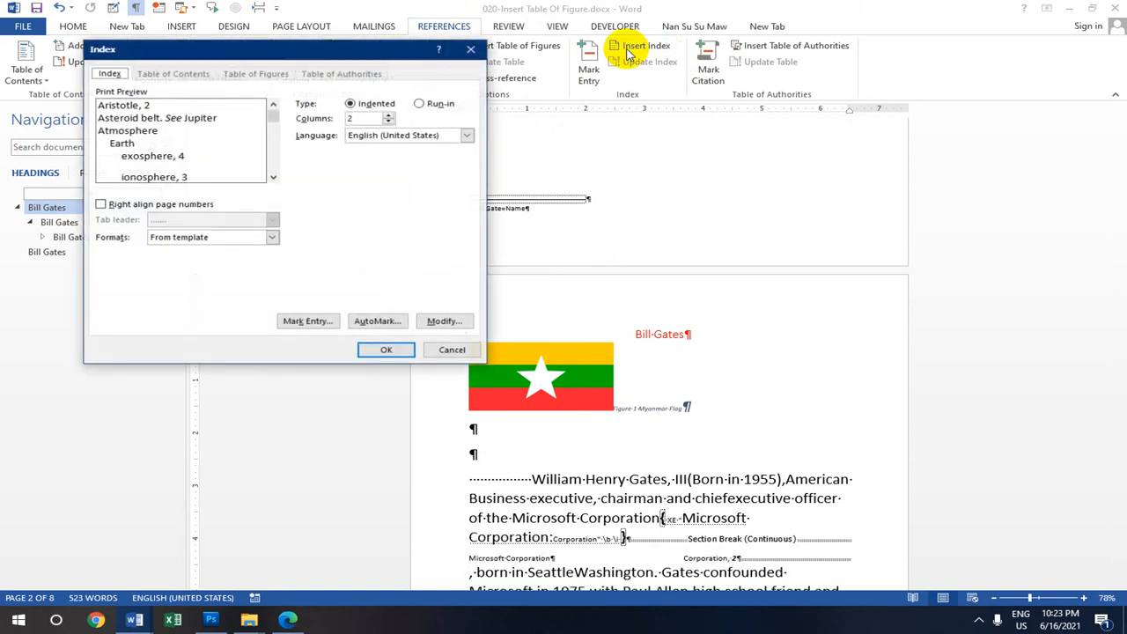
pyautogui.click(388, 115)
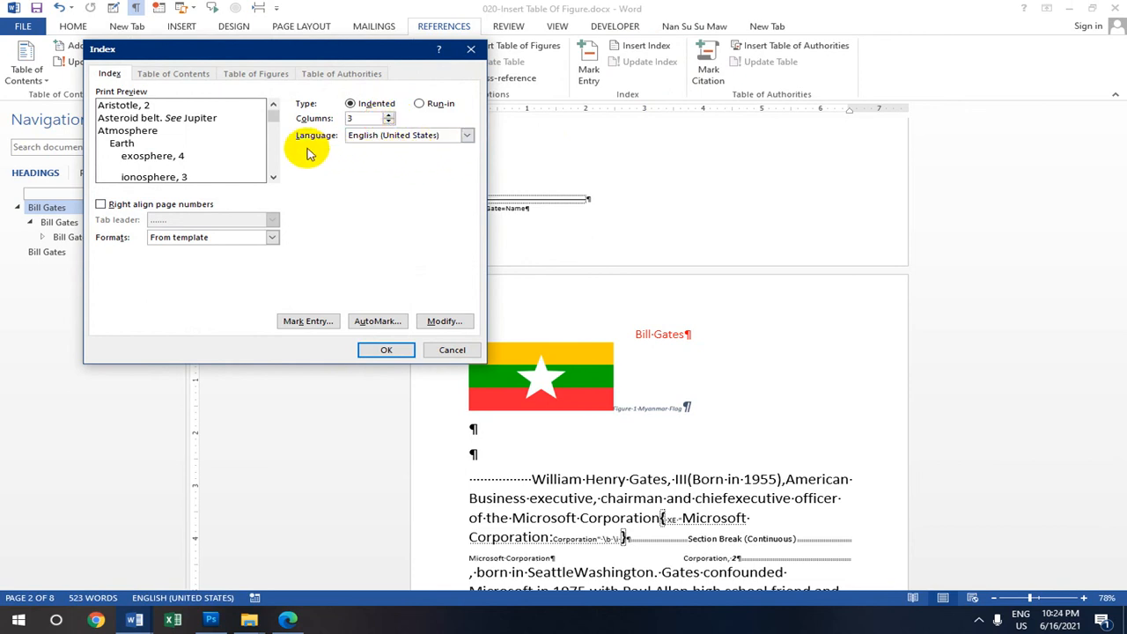
pyautogui.click(467, 136)
pyautogui.click(424, 149)
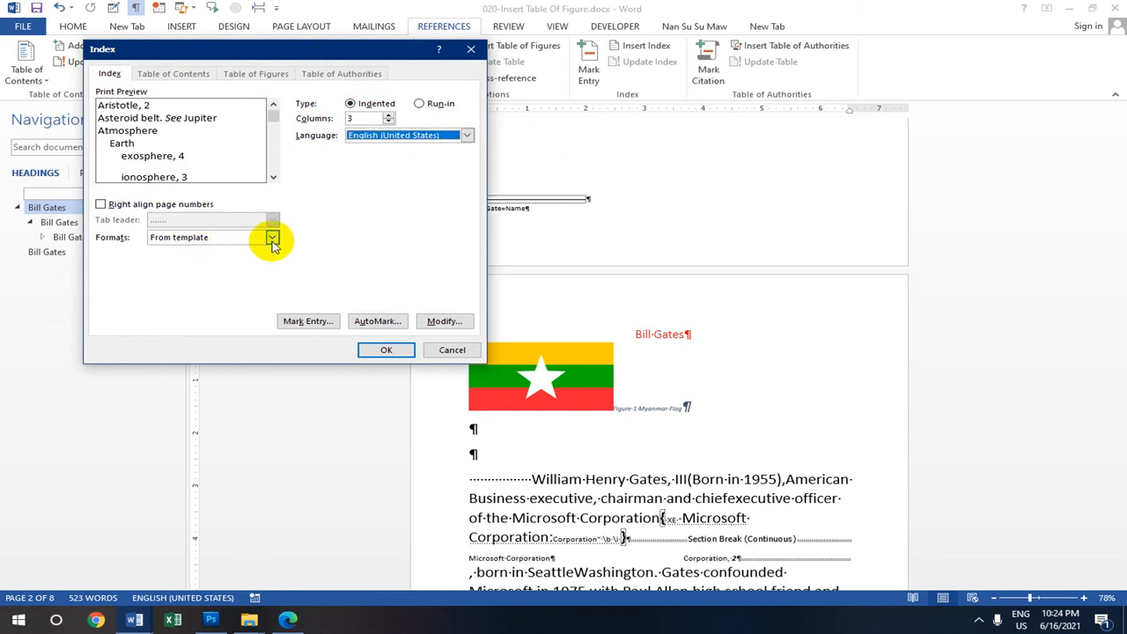
pyautogui.click(387, 351)
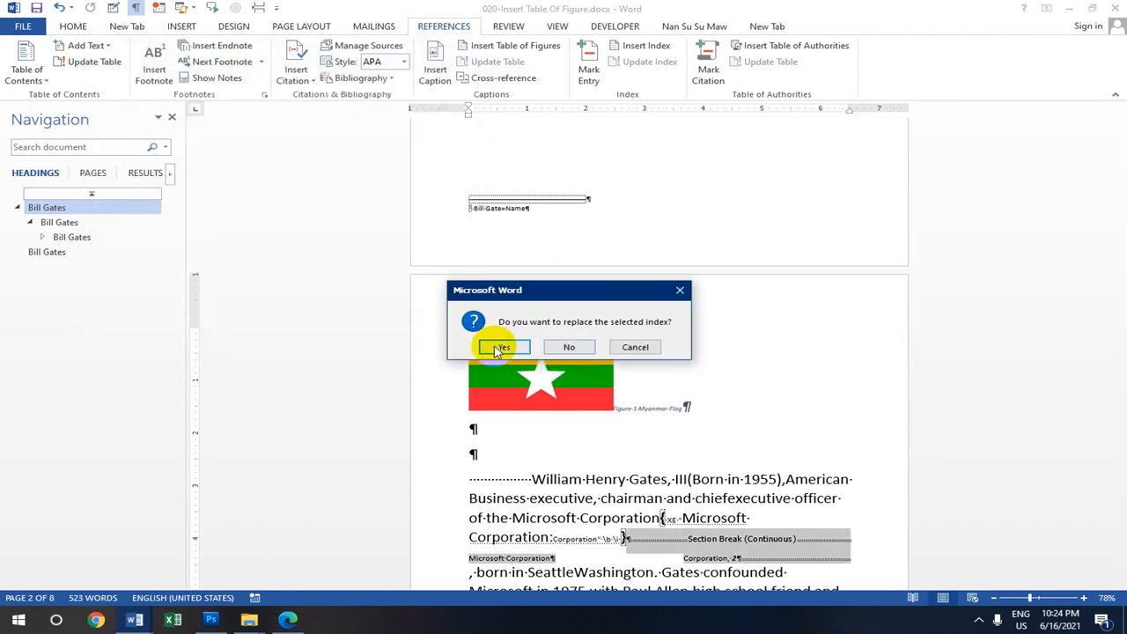
pyautogui.click(500, 348)
# - Examine the three-column index and its surrounding text on page 2
pyautogui.scroll(-5, 675, 368)
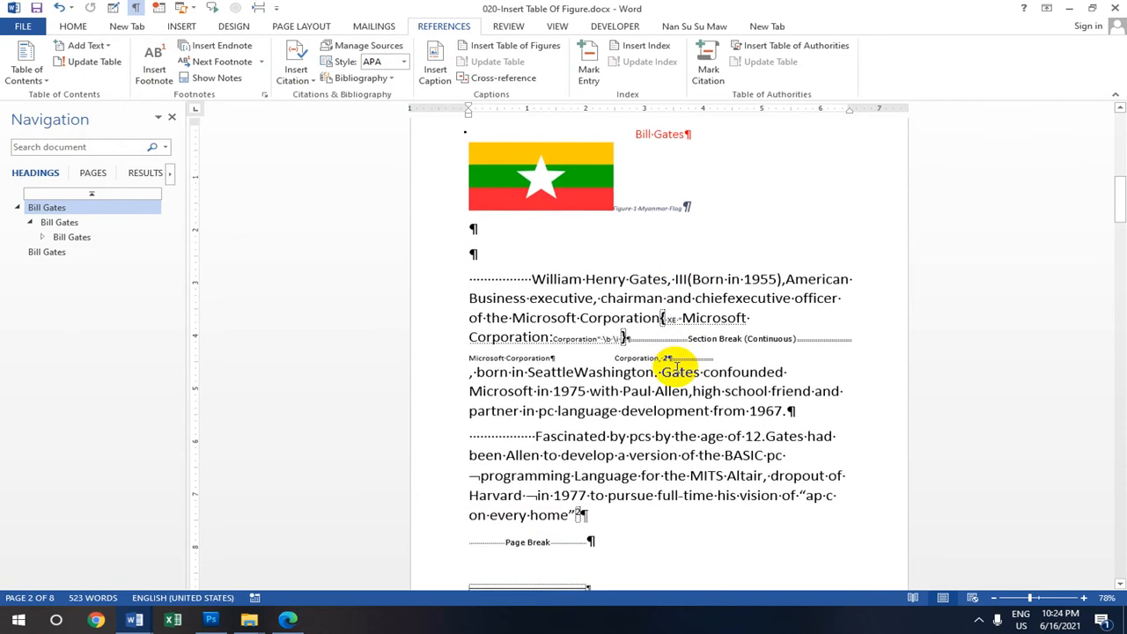
pyautogui.scroll(-1, 671, 363)
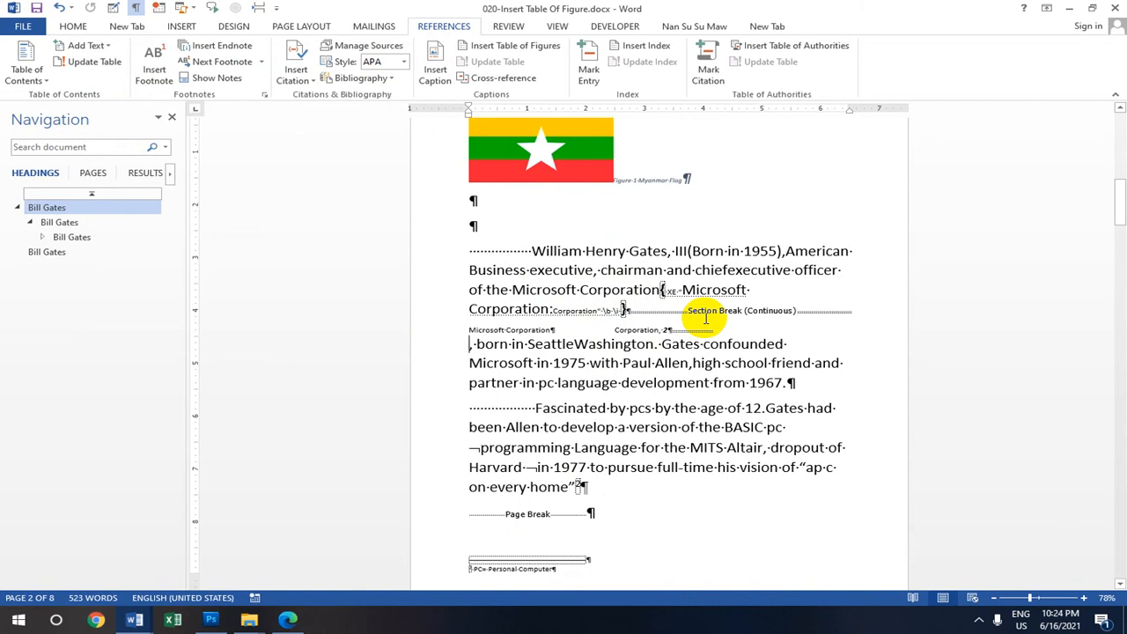
pyautogui.scroll(-5, 705, 319)
pyautogui.scroll(4, 704, 321)
pyautogui.scroll(3, 631, 296)
pyautogui.moveTo(553, 359); pyautogui.dragTo(692, 378)
pyautogui.scroll(-3, 675, 365)
pyautogui.click(616, 305)
pyautogui.scroll(-3, 576, 304)
pyautogui.scroll(5, 573, 297)
pyautogui.scroll(5, 577, 304)
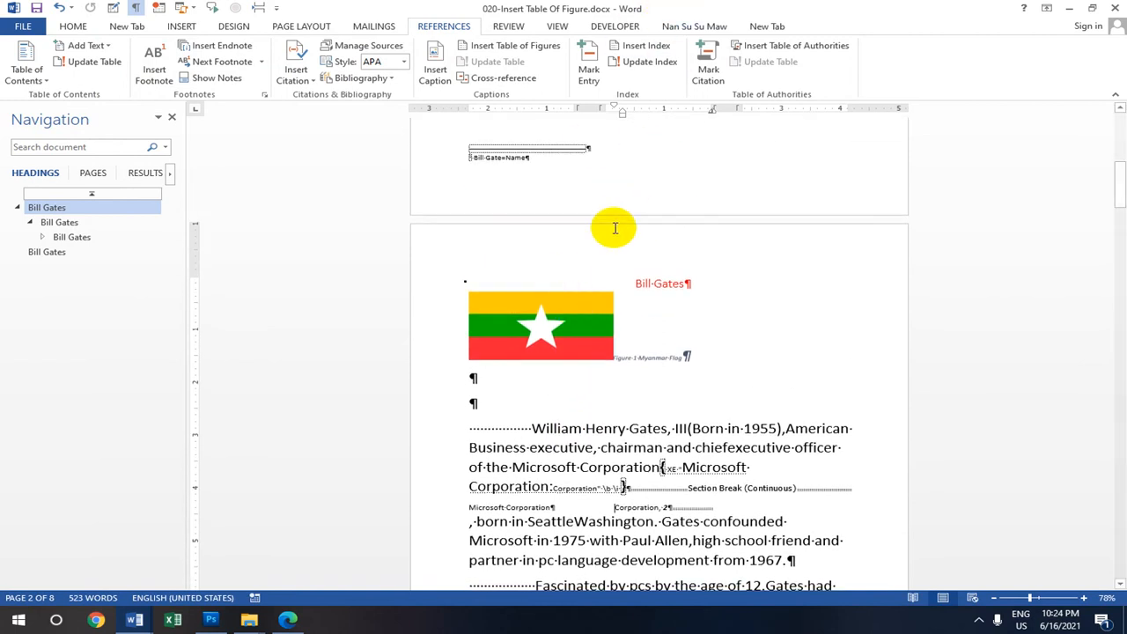
pyautogui.scroll(1, 610, 247)
pyautogui.scroll(-4, 610, 258)
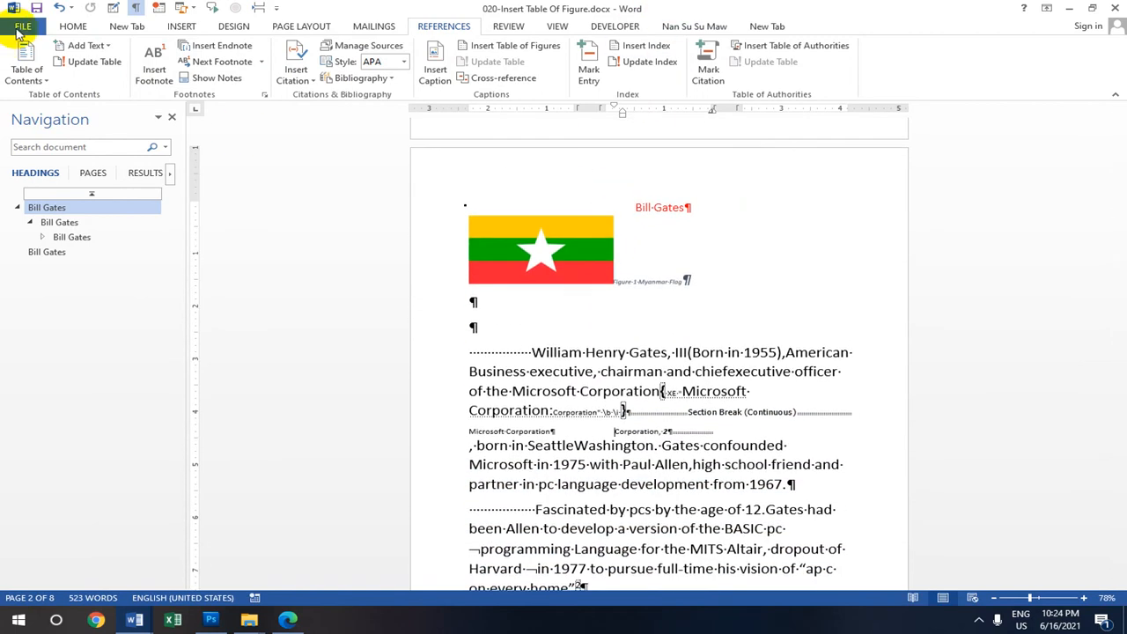
# - Save a copy of the document as "024-Insert Footnotes and Making Index" in the Microsoft Word 2013 lesson folder
pyautogui.click(22, 26)
pyautogui.click(22, 167)
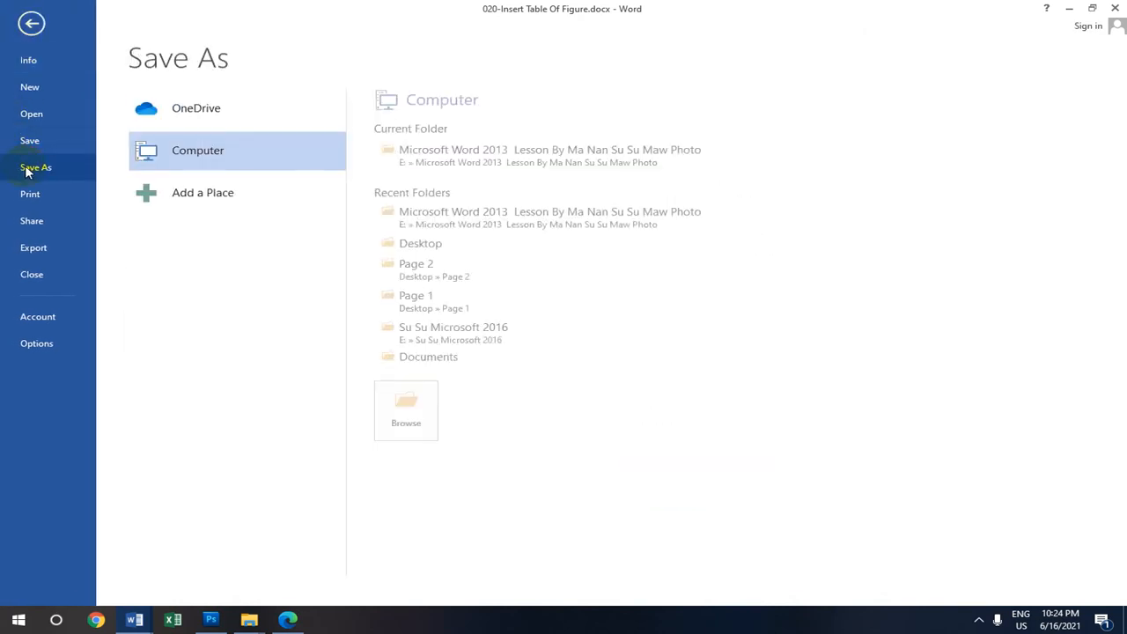
pyautogui.click(463, 225)
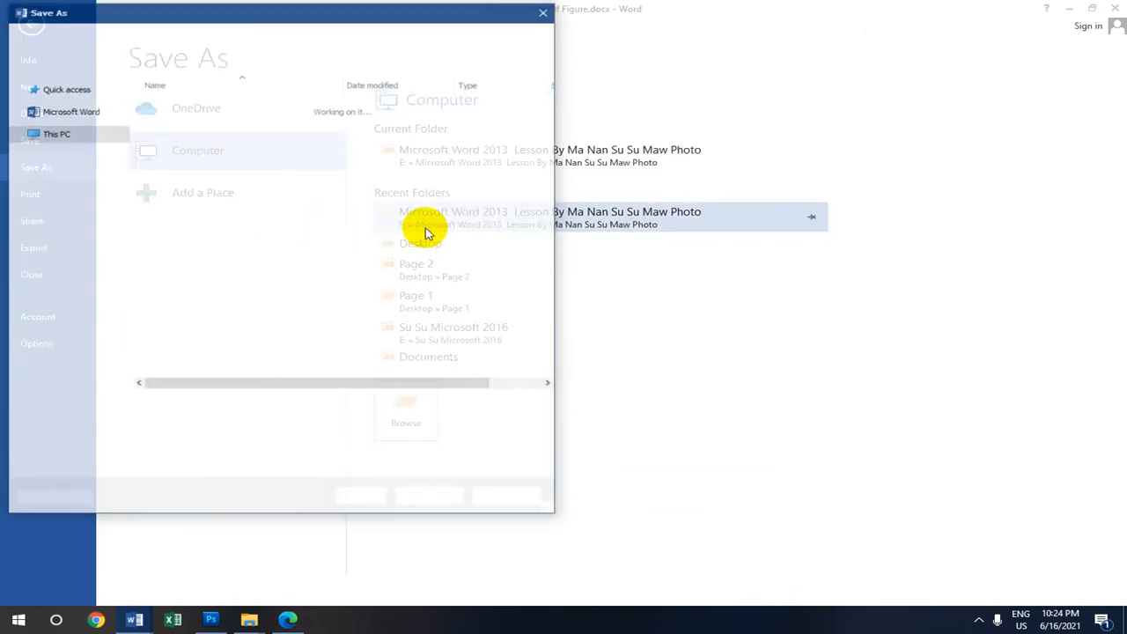
pyautogui.scroll(-2, 189, 203)
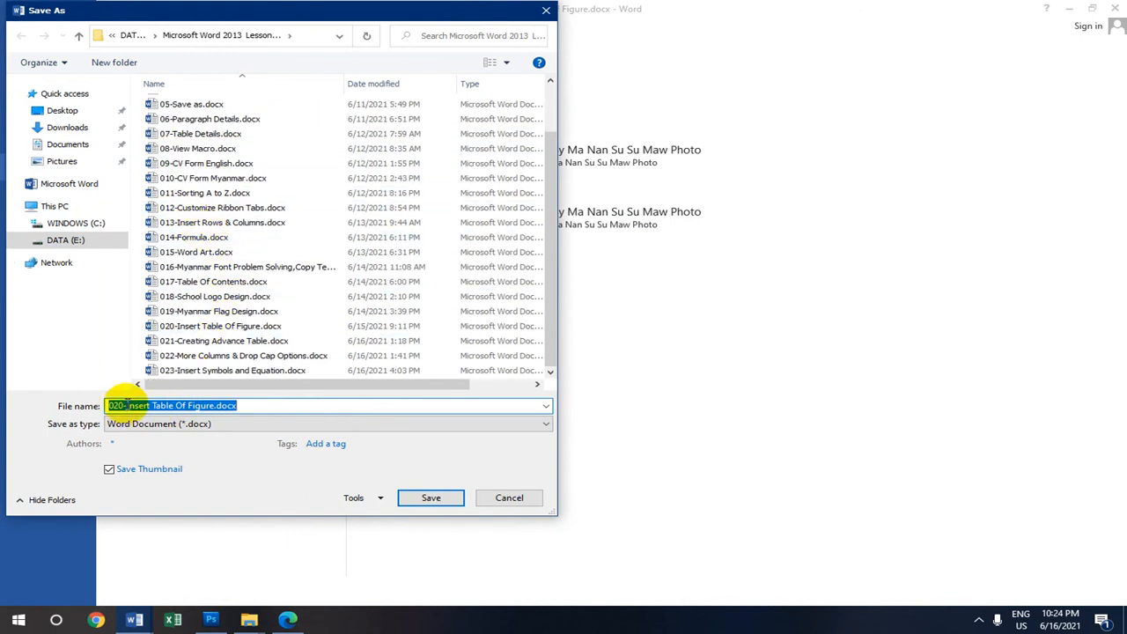
pyautogui.write('0')
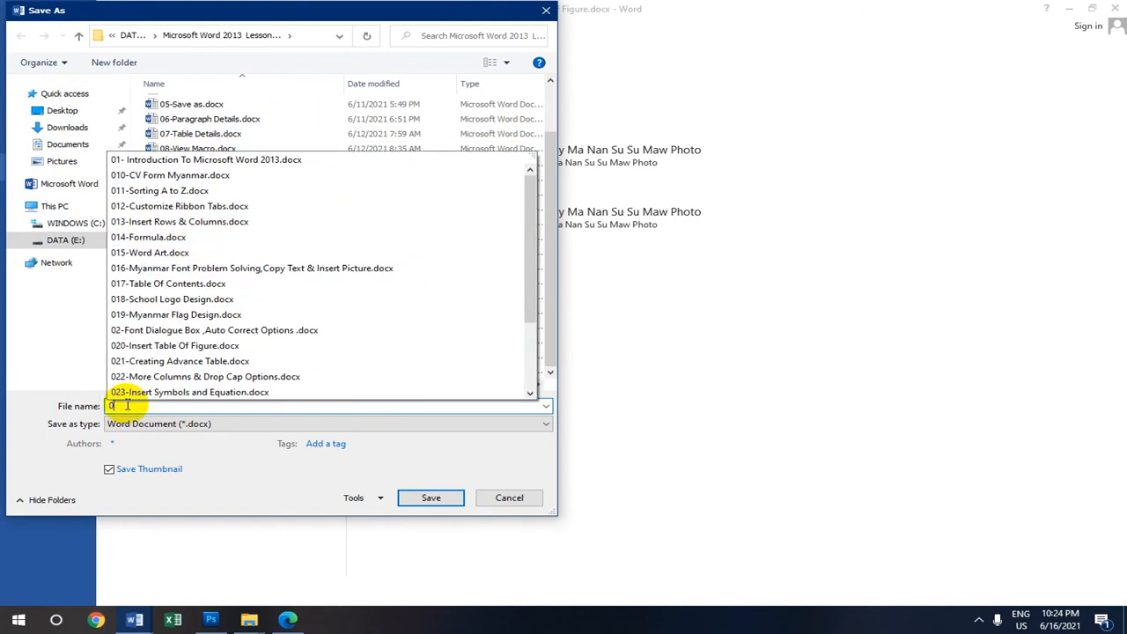
pyautogui.write('2')
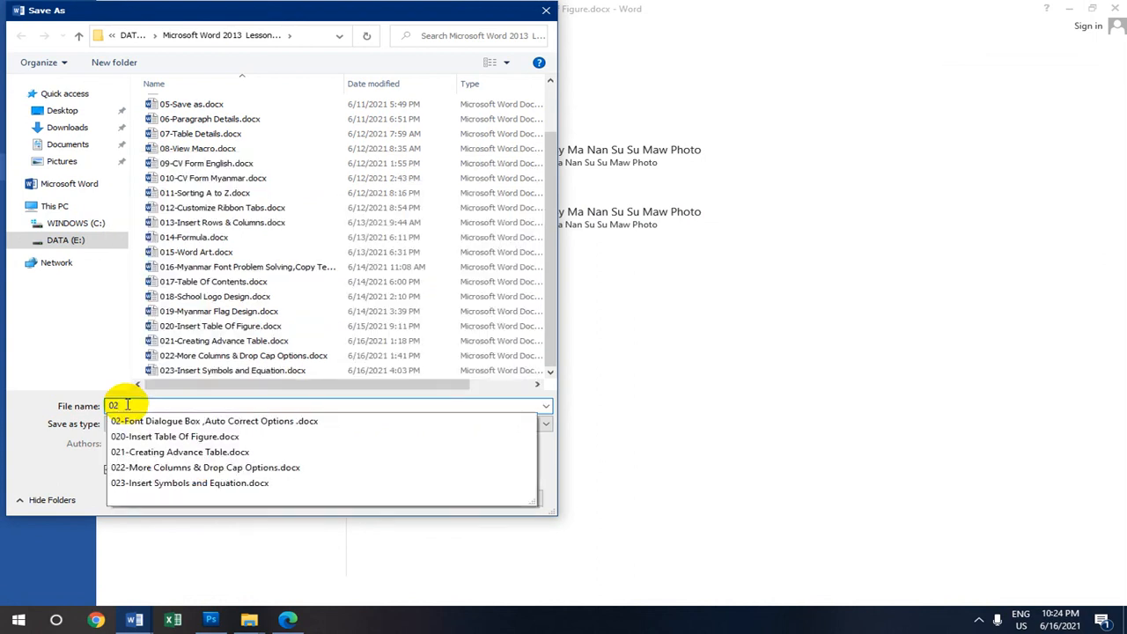
pyautogui.write('4-')
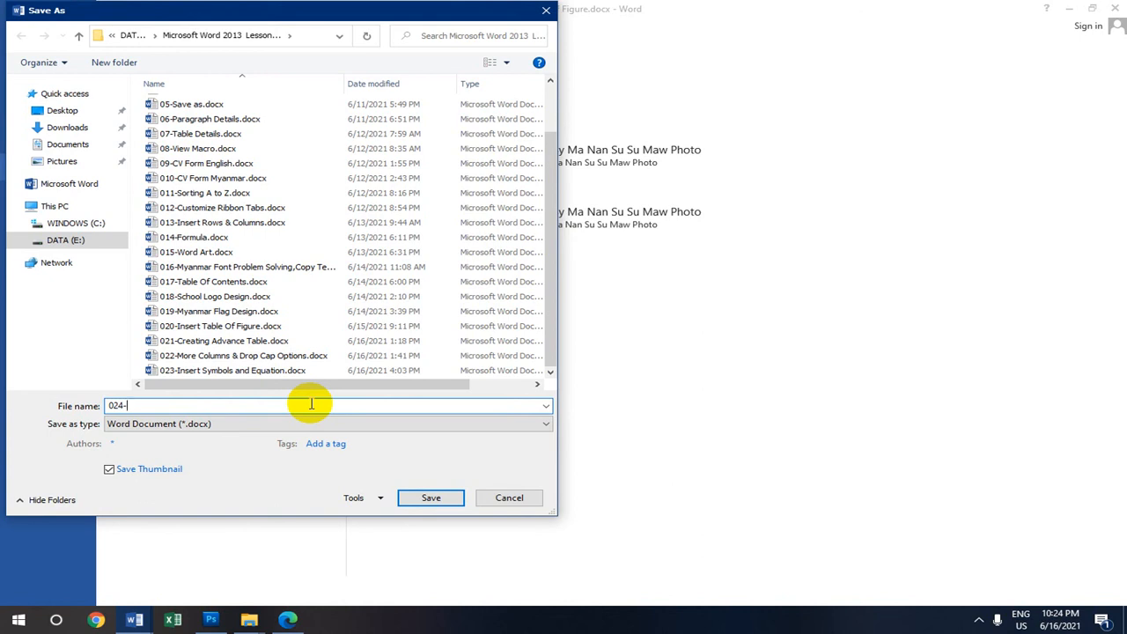
pyautogui.write('sert Footnotes and Making Index')
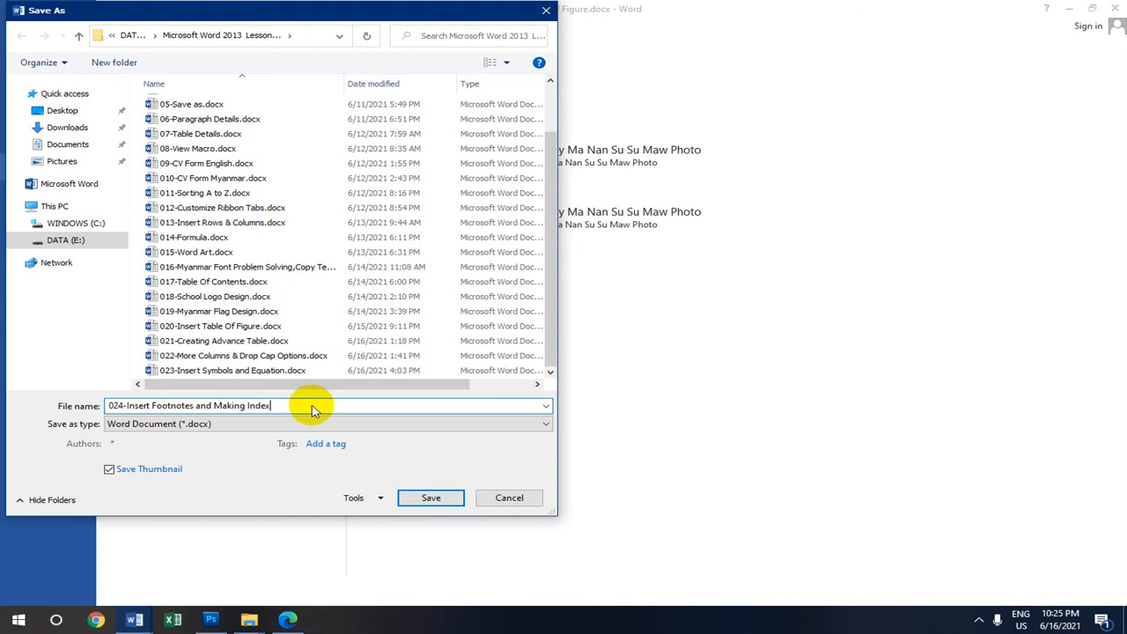
pyautogui.click(440, 499)
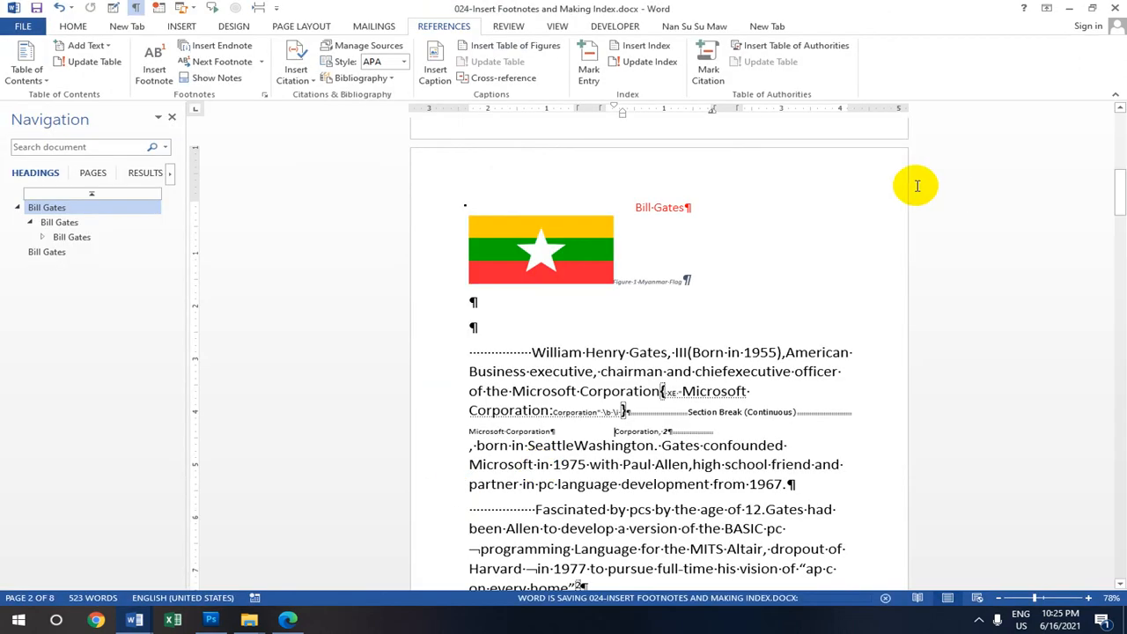
pyautogui.scroll(4, 629, 255)
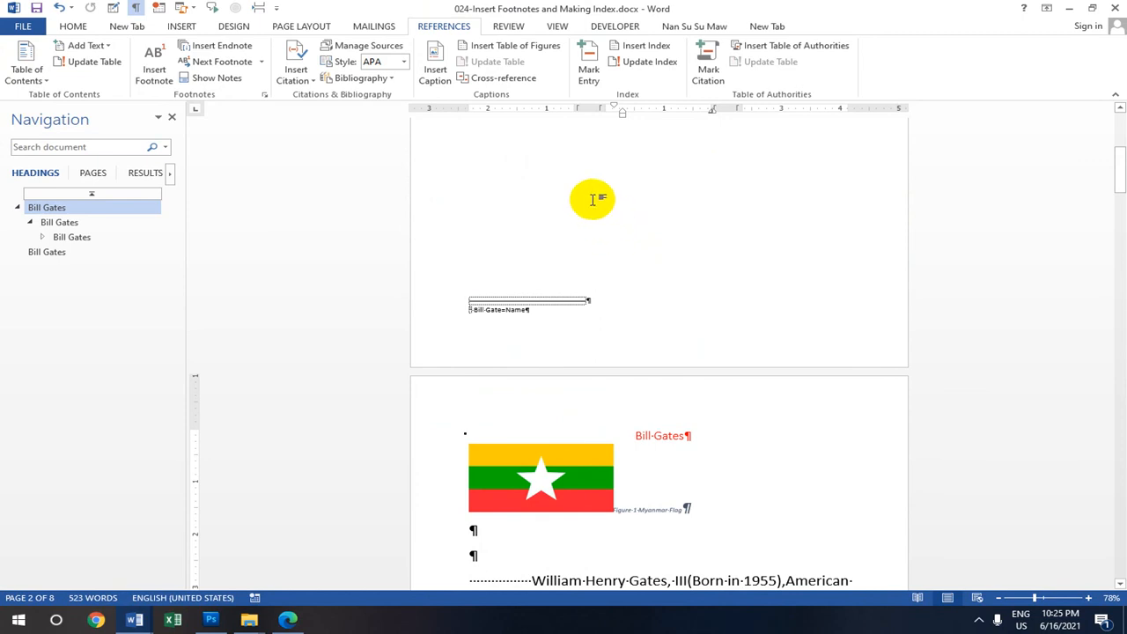
pyautogui.scroll(-5, 621, 227)
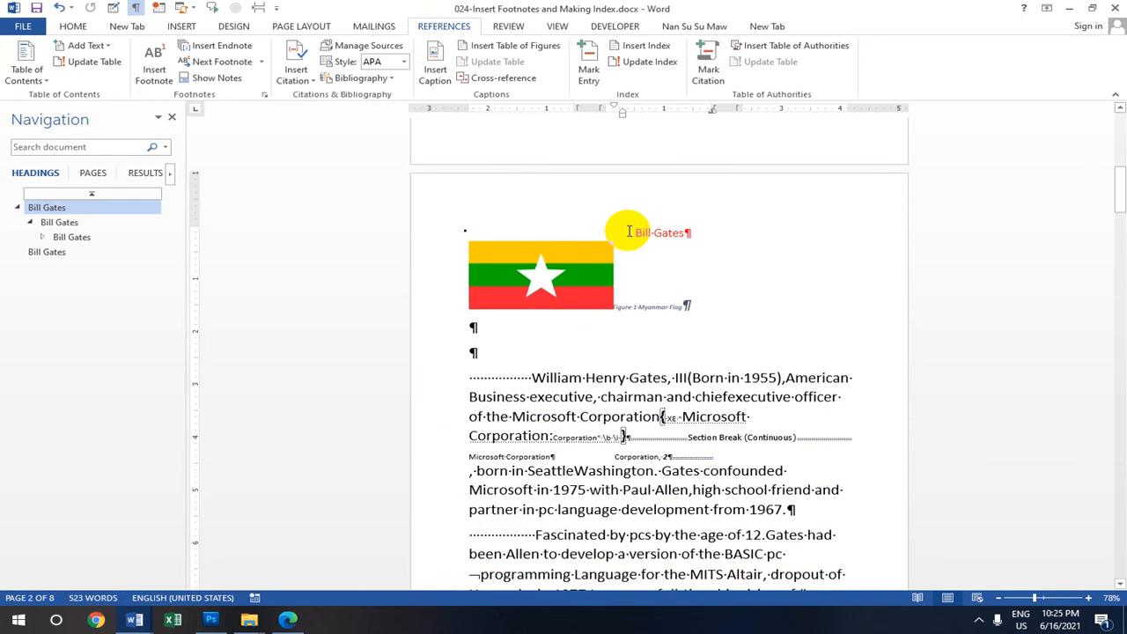
pyautogui.scroll(-2, 616, 242)
pyautogui.scroll(-8, 598, 253)
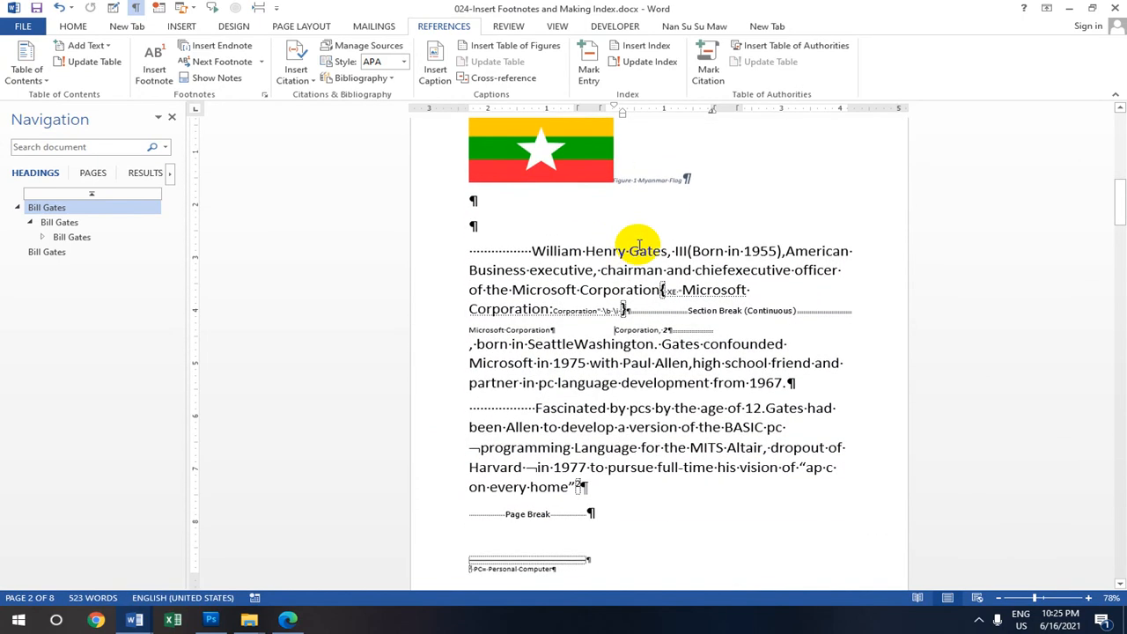
pyautogui.scroll(-2, 638, 247)
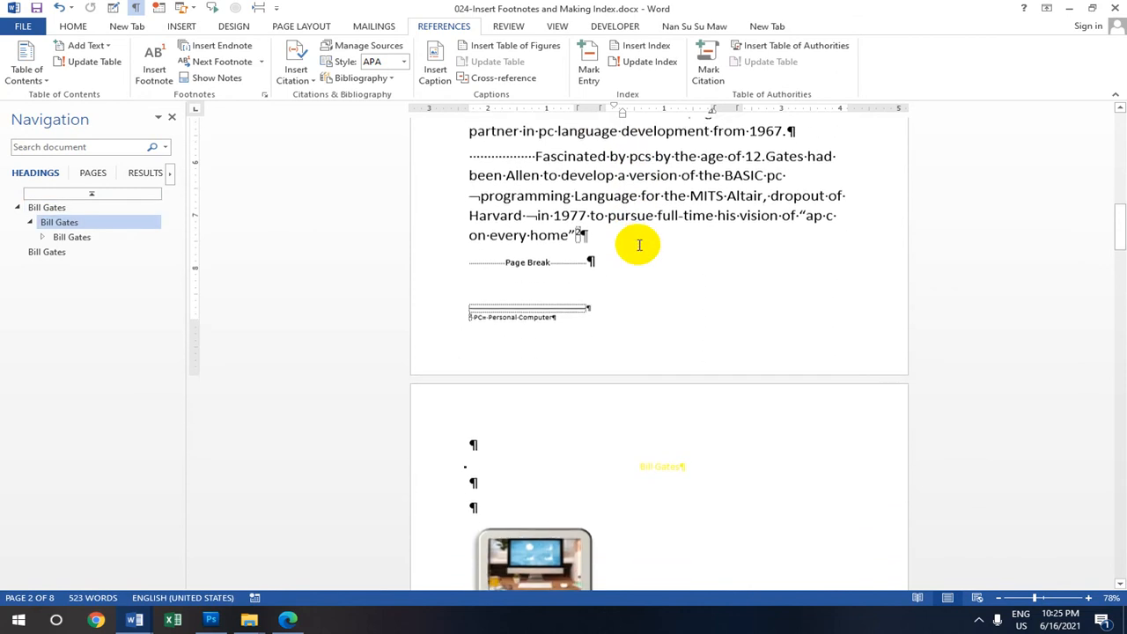